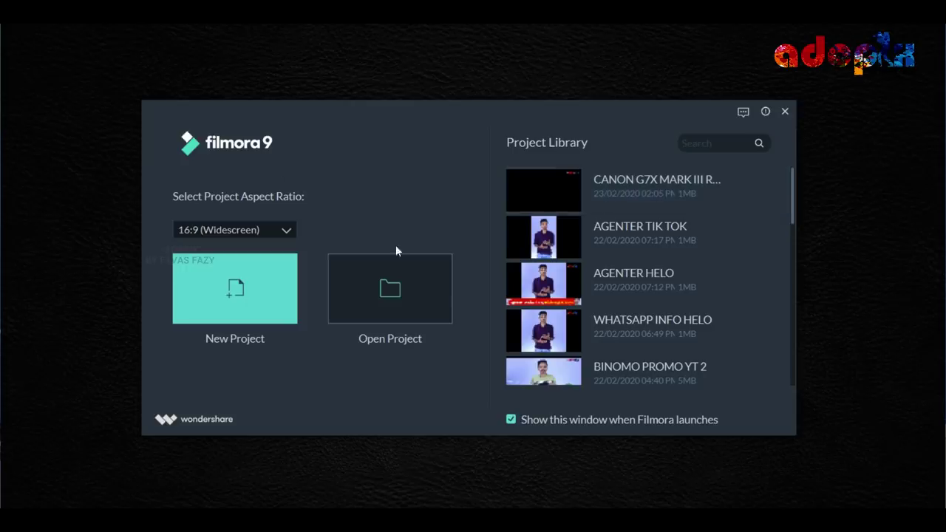
# - Create a new 16:9 widescreen project and look over its audio and titles libraries before returning to the project media
pyautogui.click(189, 318)
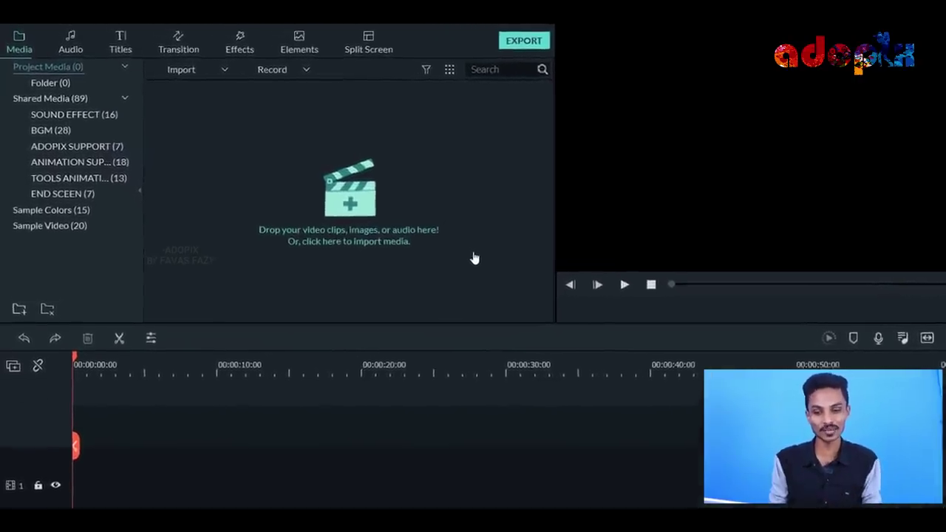
pyautogui.click(74, 46)
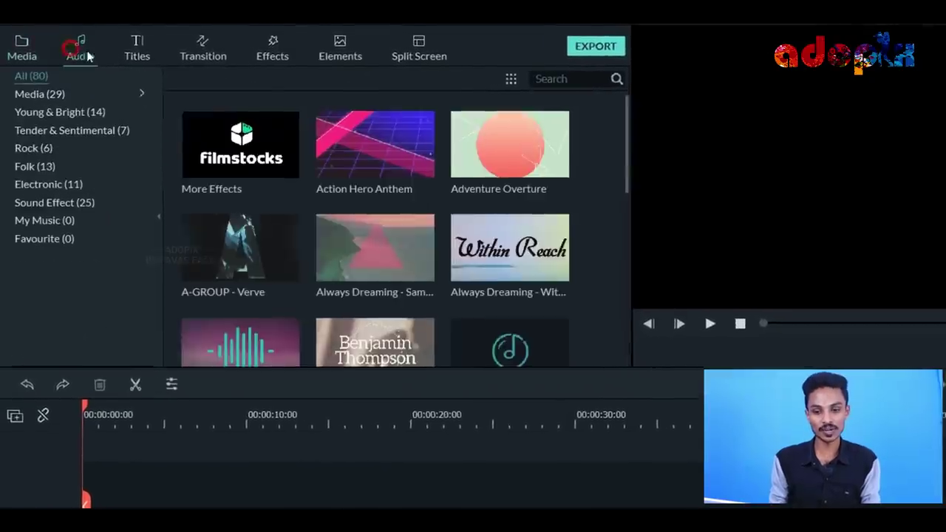
pyautogui.click(128, 46)
pyautogui.click(24, 52)
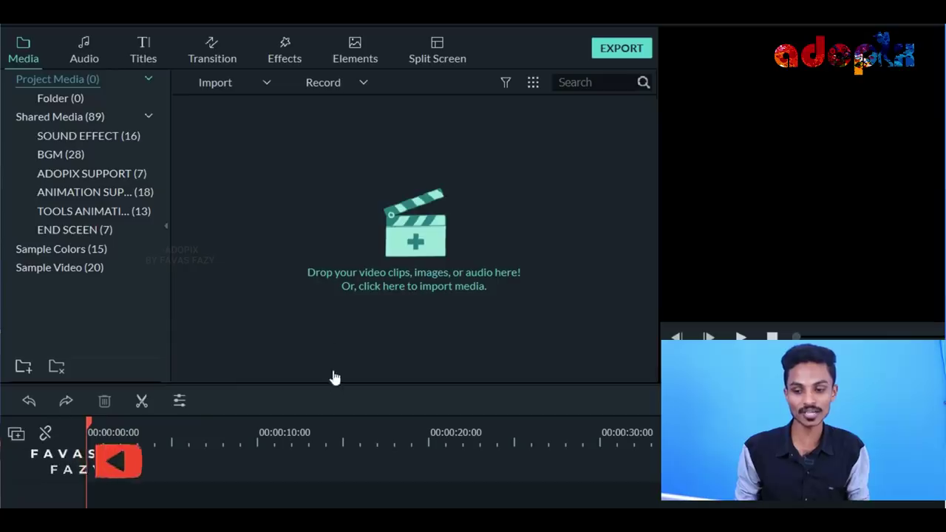
# - Import the video clips MVI_8791 and MVI_8826 and the image TOK into the project's media folder
pyautogui.click(426, 234)
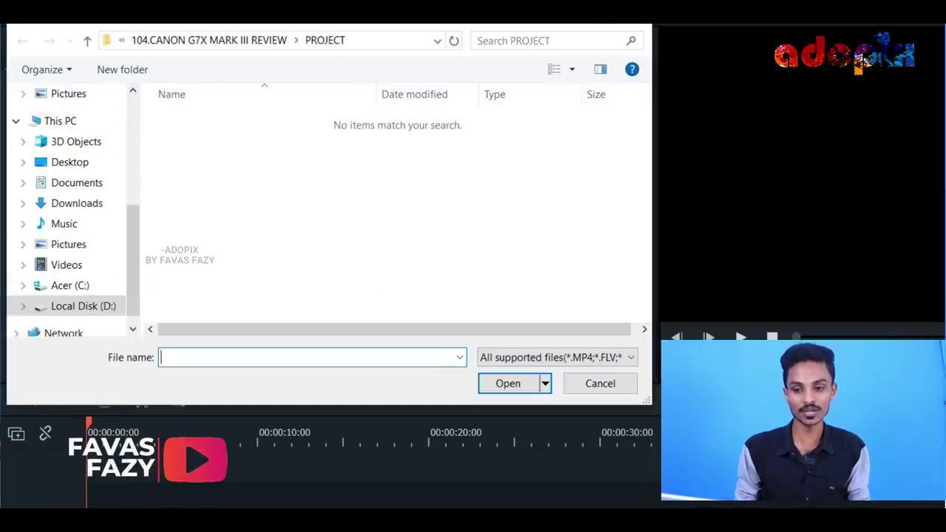
pyautogui.click(185, 40)
pyautogui.click(157, 41)
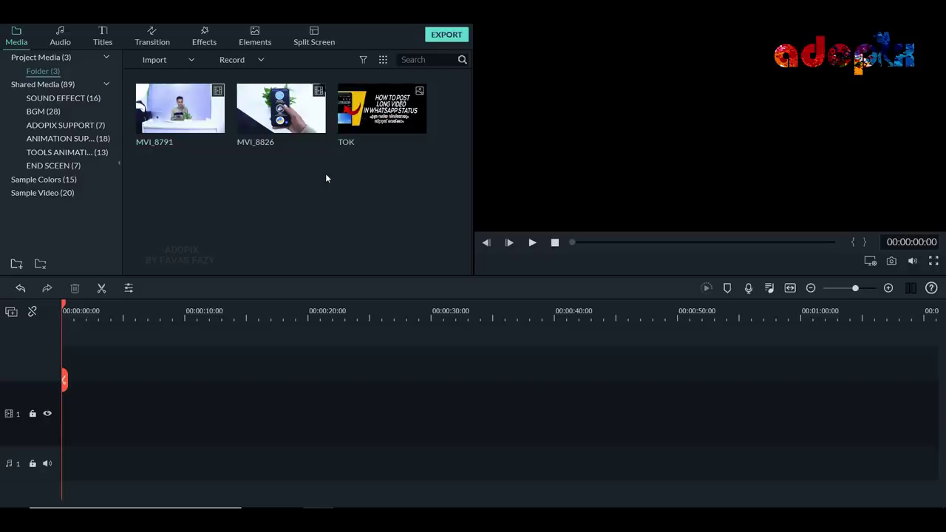
# - Browse the audio library's categories such as Rock, Folk, Electronic and Sound Effect, and briefly open the Filmstocks page for more effects
pyautogui.click(50, 41)
pyautogui.click(54, 98)
pyautogui.click(45, 124)
pyautogui.click(37, 138)
pyautogui.click(40, 151)
pyautogui.click(25, 111)
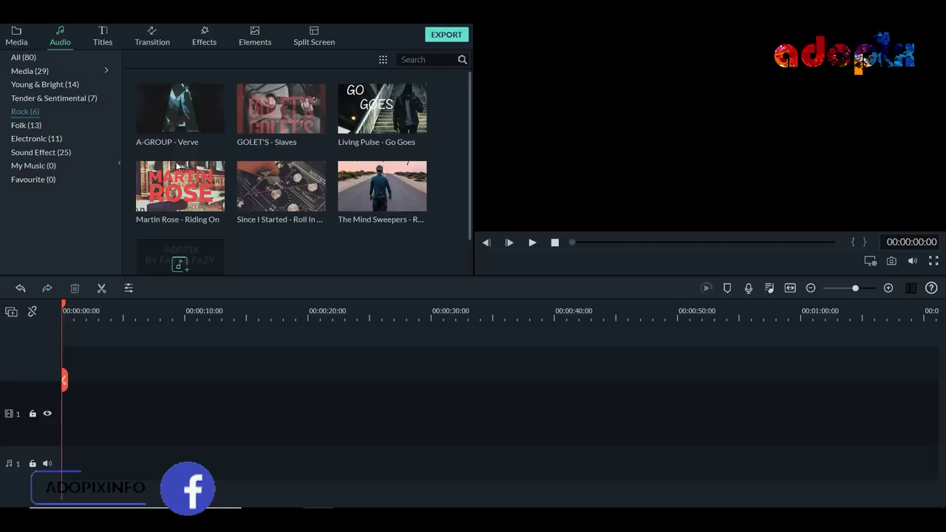
pyautogui.click(48, 87)
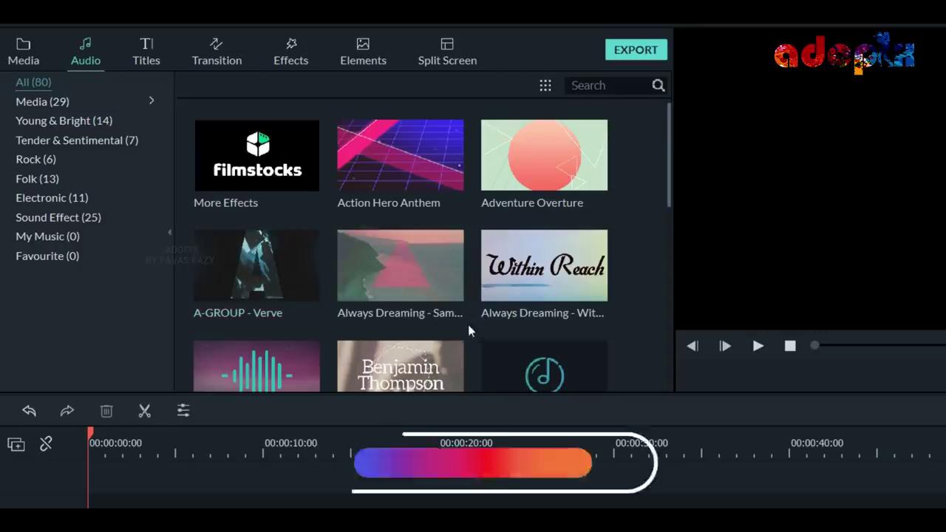
pyautogui.click(295, 171)
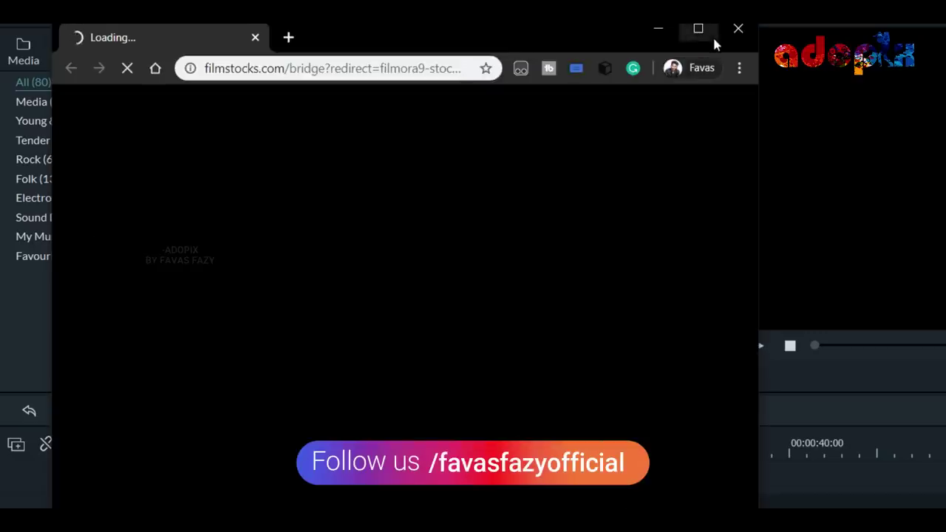
pyautogui.click(731, 30)
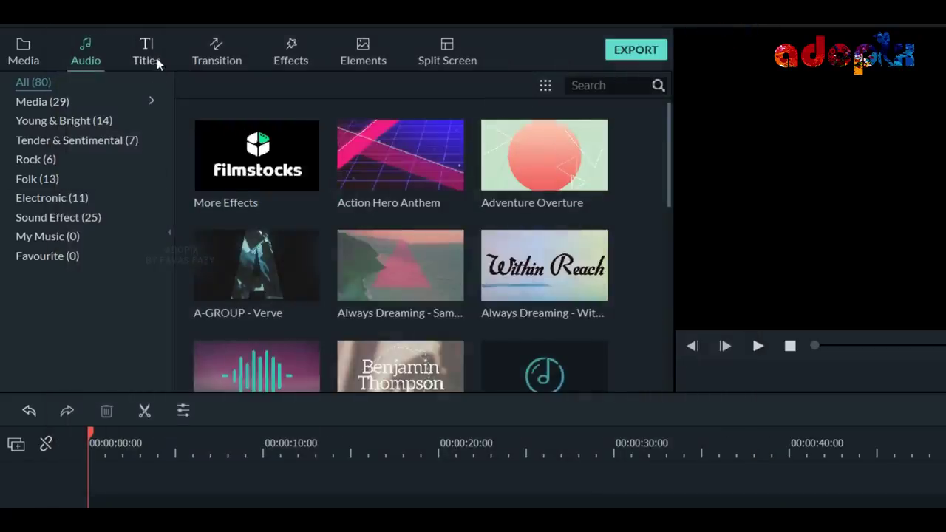
# - Browse the title templates in the Openers and Titles categories and across the full titles collection
pyautogui.click(154, 61)
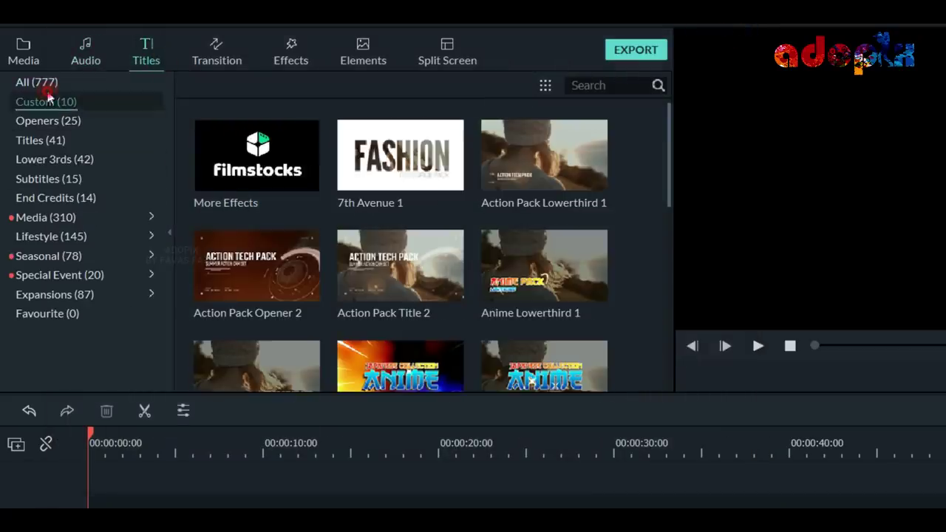
pyautogui.click(66, 120)
pyautogui.scroll(-8, 372, 253)
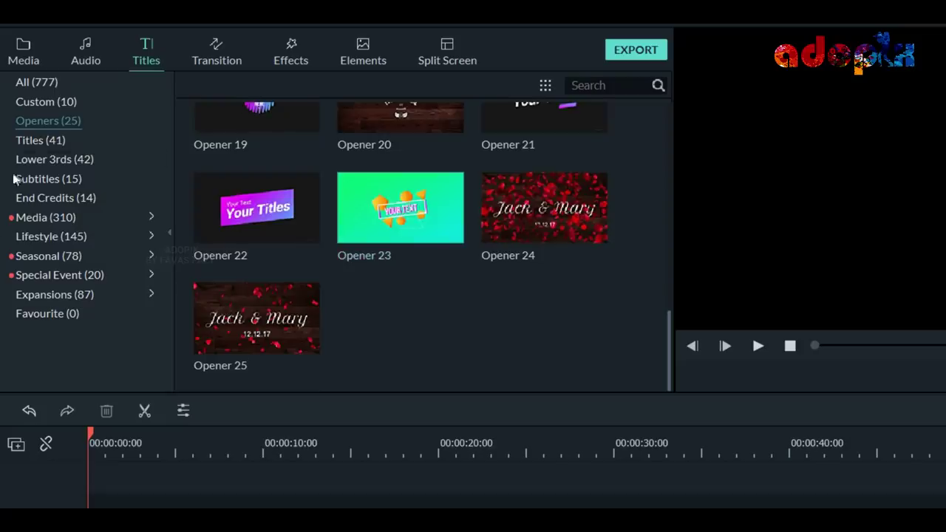
pyautogui.click(41, 140)
pyautogui.scroll(-10, 398, 191)
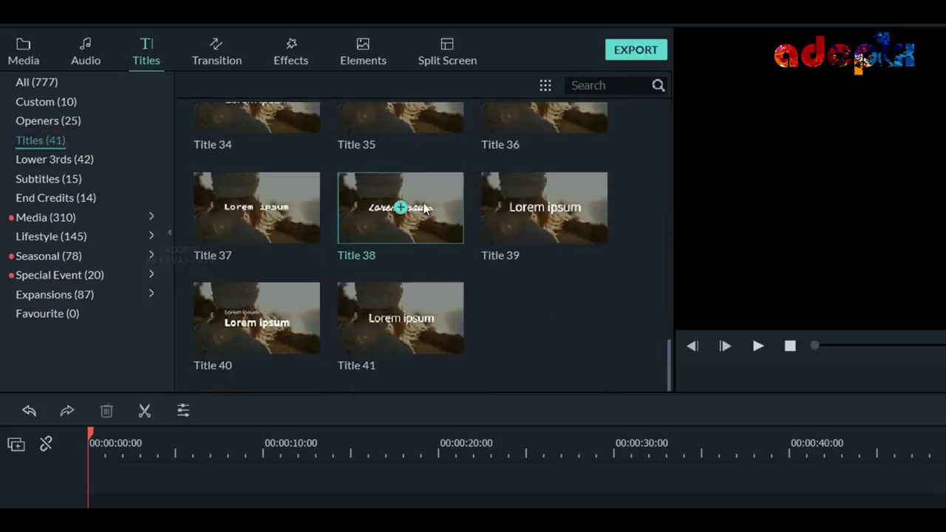
pyautogui.click(51, 81)
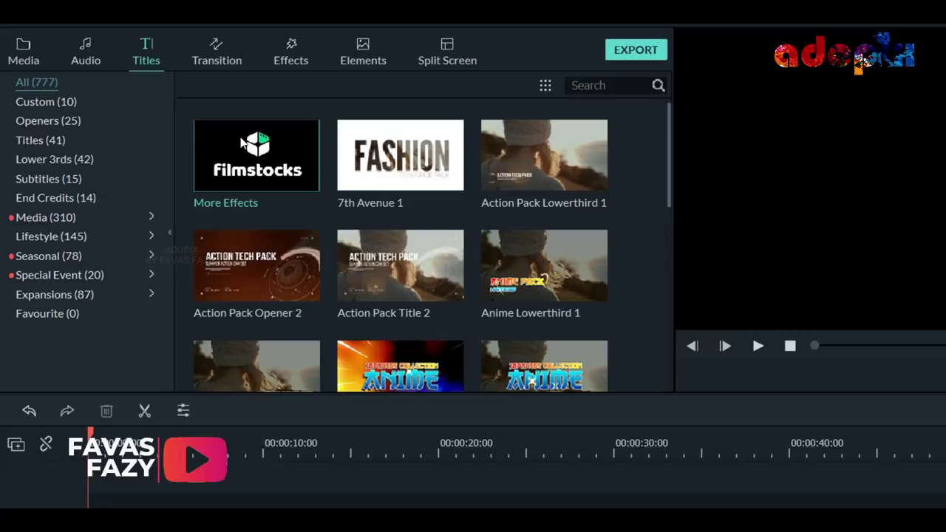
pyautogui.scroll(-10, 482, 200)
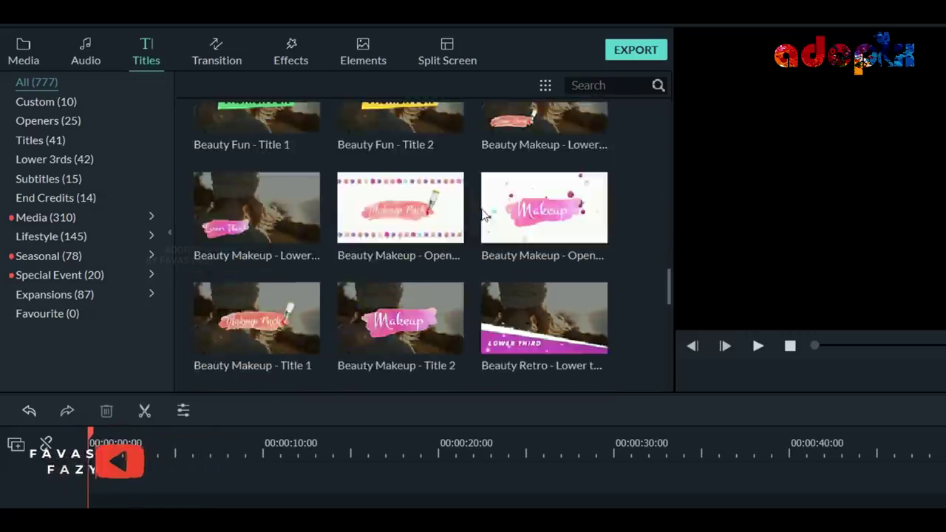
pyautogui.scroll(-15, 484, 214)
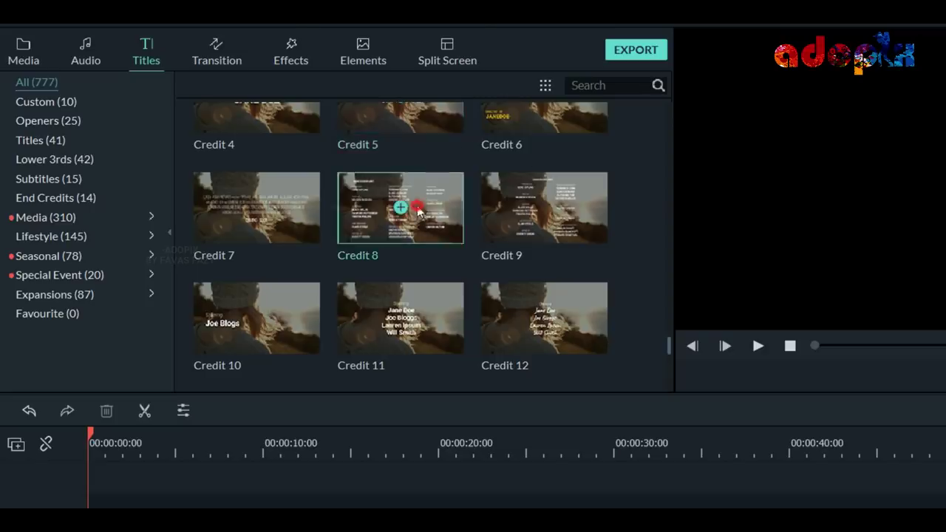
# - Preview the Credit 8, Education Kids Pack title and Education Workshop Pack Lower third 2 templates
pyautogui.click(417, 210)
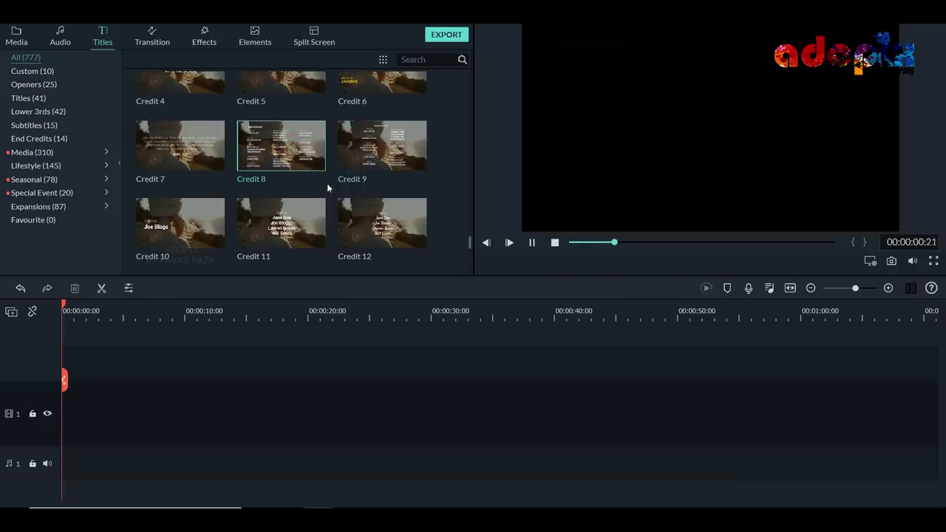
pyautogui.scroll(-5, 327, 187)
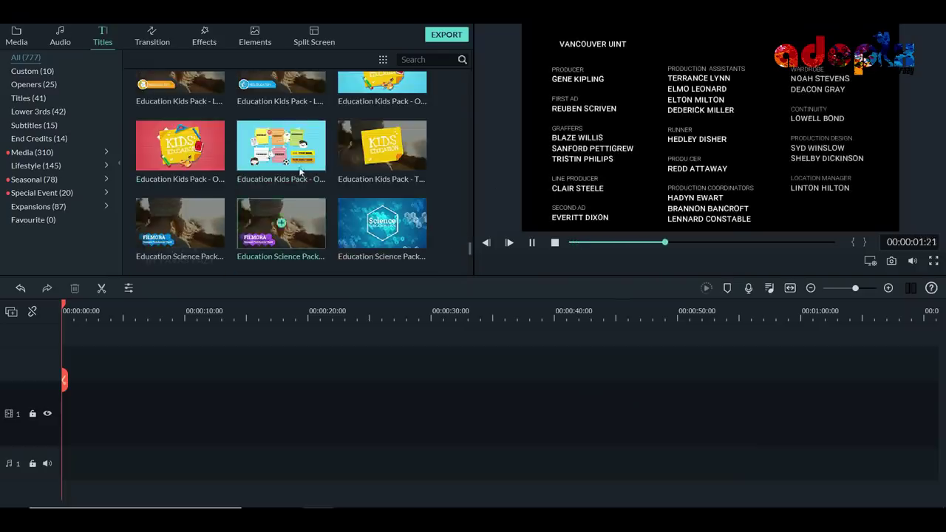
pyautogui.click(355, 152)
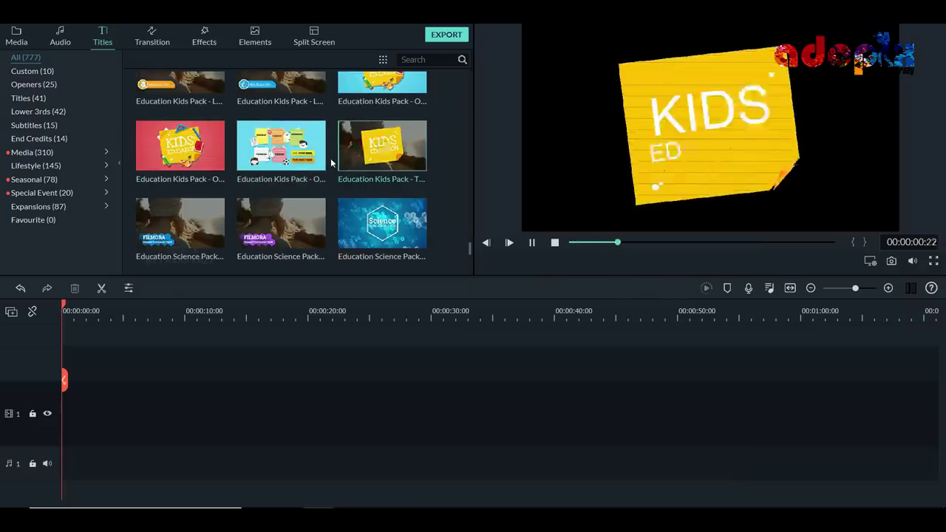
pyautogui.scroll(-3, 295, 166)
pyautogui.click(301, 156)
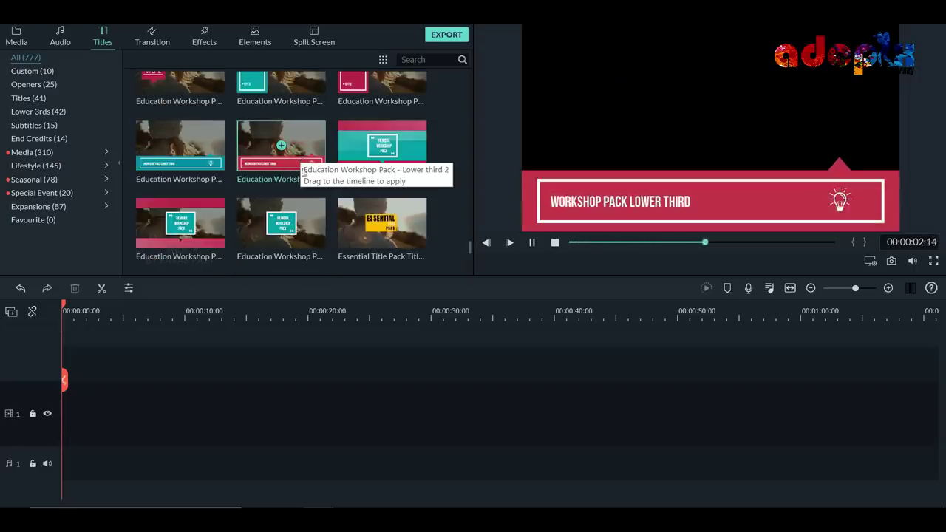
# - Add Craft Pack Title 01 at the start of video track 1 and replace its heading text with "gnfdjgj"
pyautogui.scroll(-3, 303, 172)
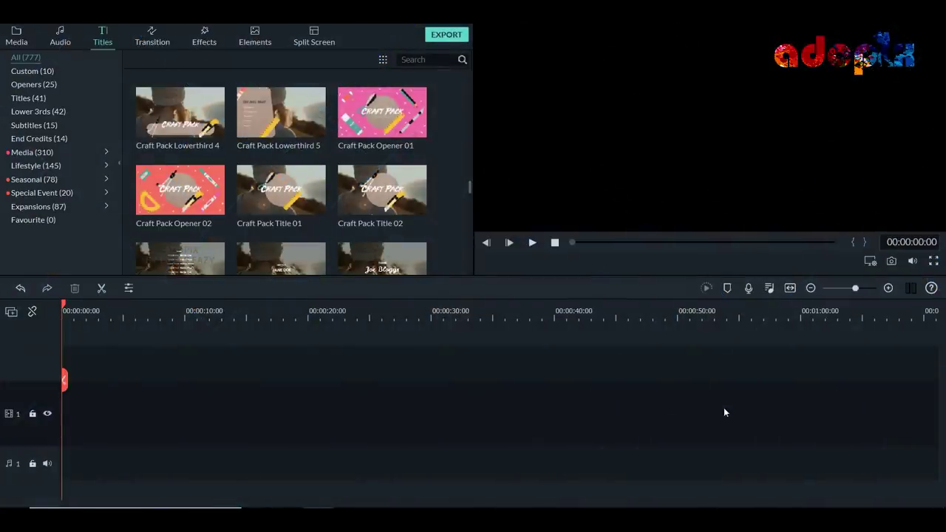
pyautogui.moveTo(255, 191); pyautogui.dragTo(107, 430)
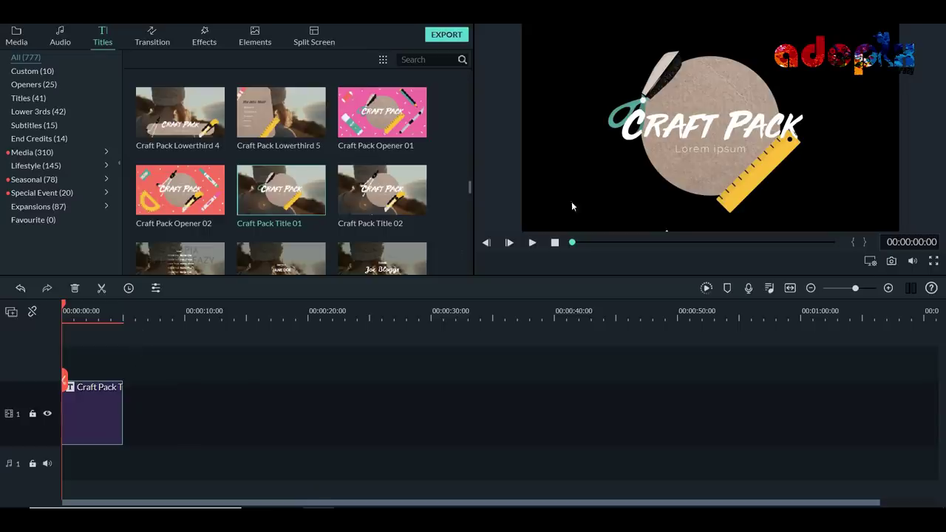
pyautogui.click(719, 140)
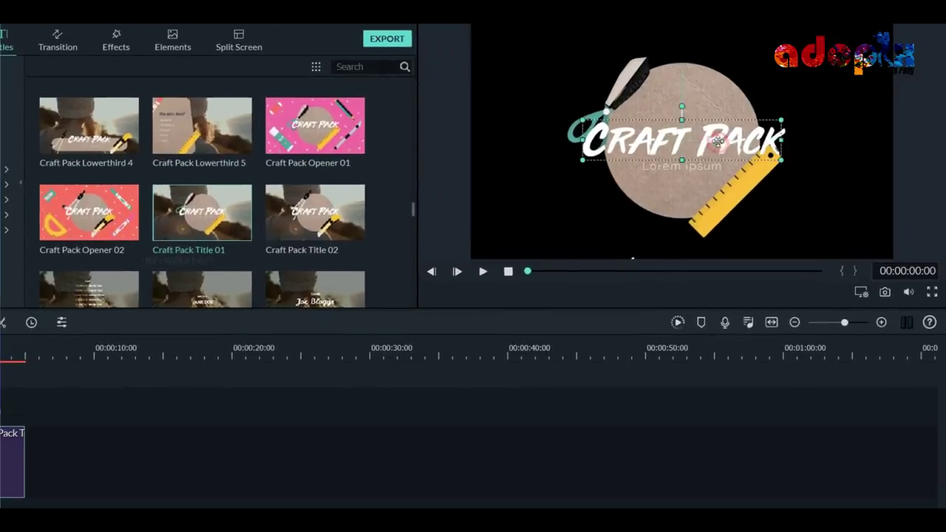
pyautogui.doubleClick(708, 145)
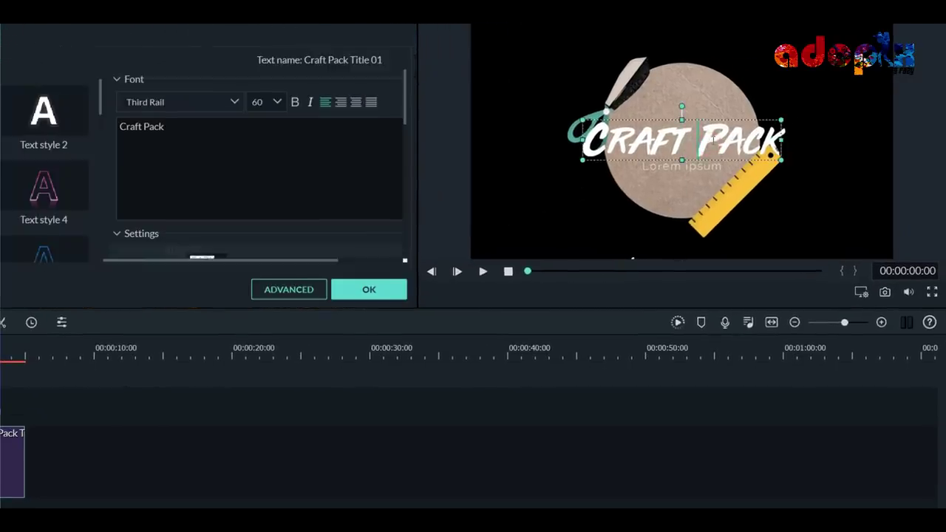
pyautogui.hotkey('ctrl', 'a')
pyautogui.write('gnfdjgj')
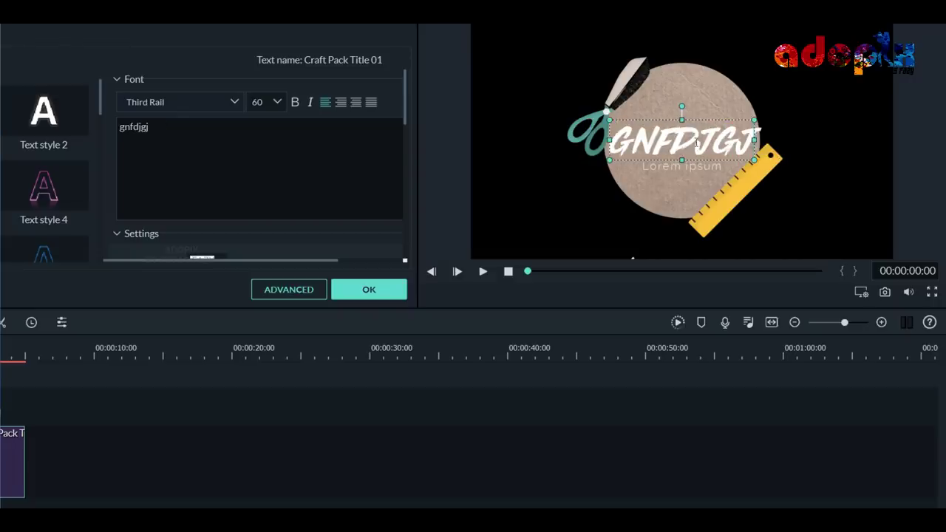
# - Replace the title's "Lorem ipsum" subtitle text with "vxcvs"
pyautogui.click(669, 168)
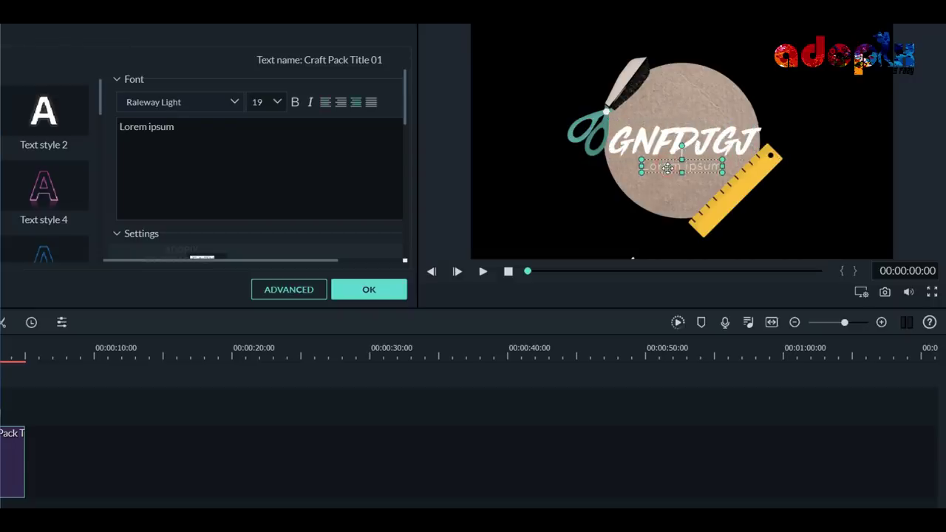
pyautogui.hotkey('ctrl', 'a')
pyautogui.write('sdcv')
# - Set the subtitle's text colour to dark green and review its remaining text settings
pyautogui.scroll(-3, 211, 151)
pyautogui.click(222, 138)
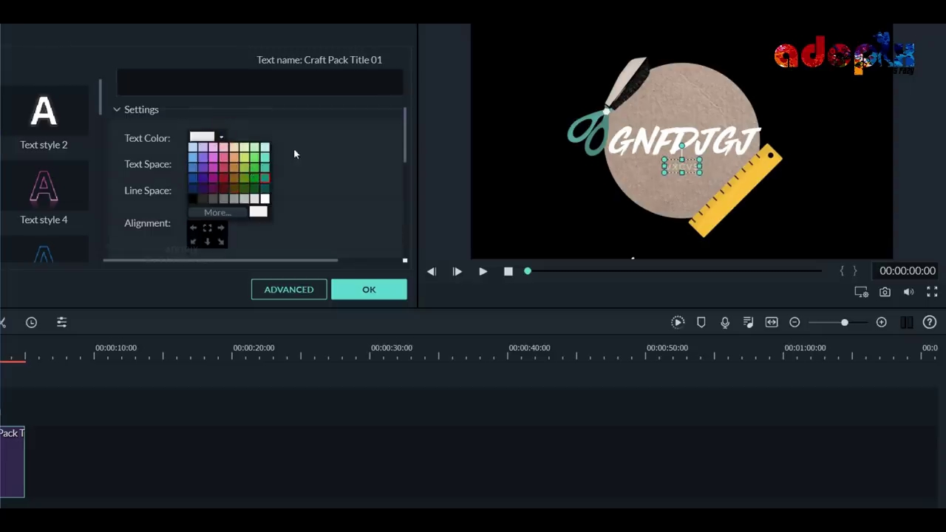
pyautogui.click(264, 192)
pyautogui.scroll(3, 284, 159)
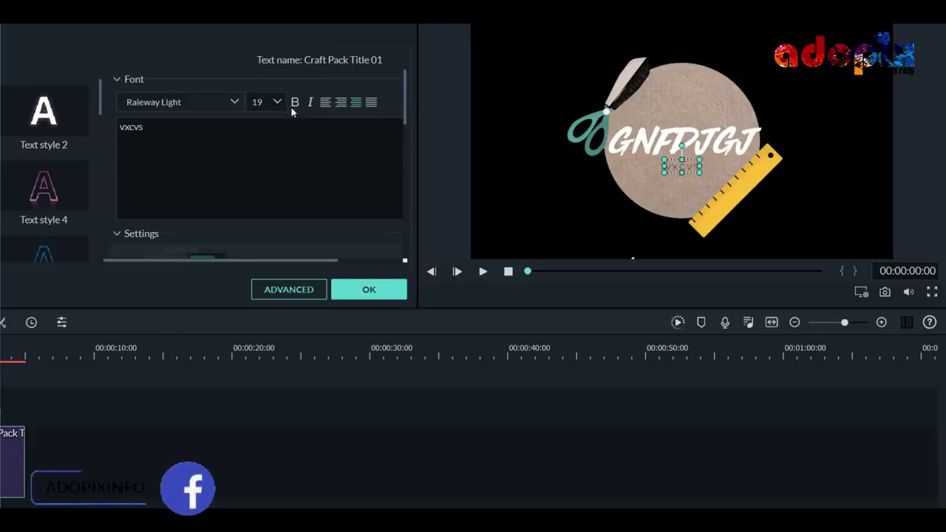
pyautogui.scroll(-3, 238, 156)
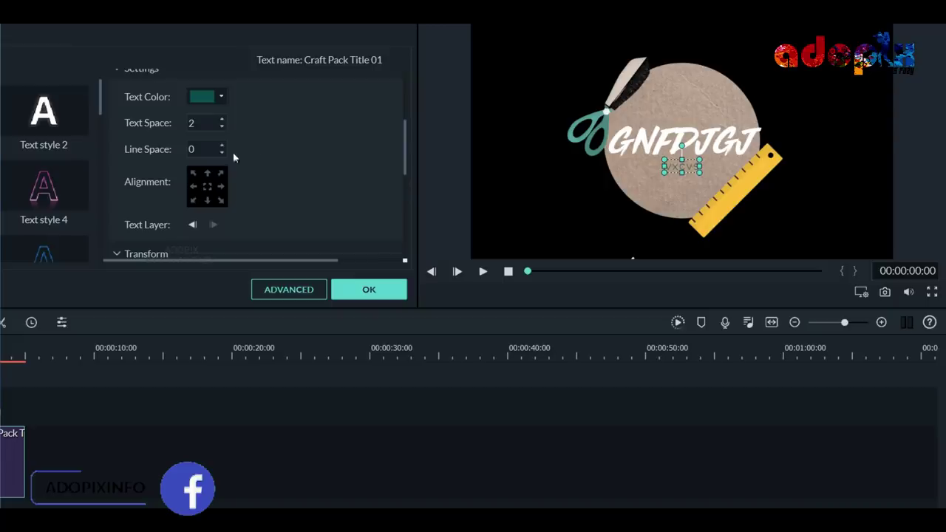
pyautogui.moveTo(189, 123)
pyautogui.mouseDown()
pyautogui.moveTo(248, 123)
pyautogui.moveTo(190, 123)
pyautogui.mouseUp()
pyautogui.scroll(-5, 194, 162)
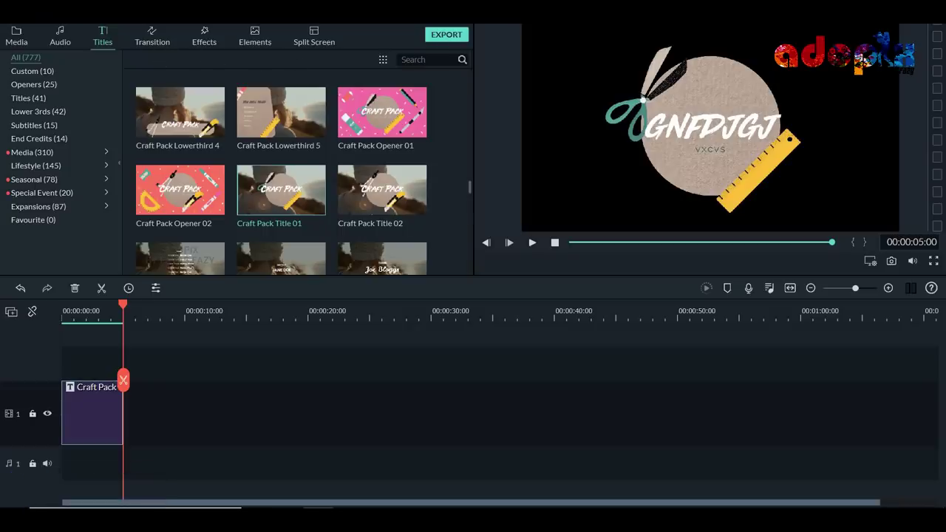
# - Preview several Basic transitions, including Bar, Col Split and Col Merge, and apply the Fade transition to the end of the title clip
pyautogui.click(153, 37)
pyautogui.click(28, 71)
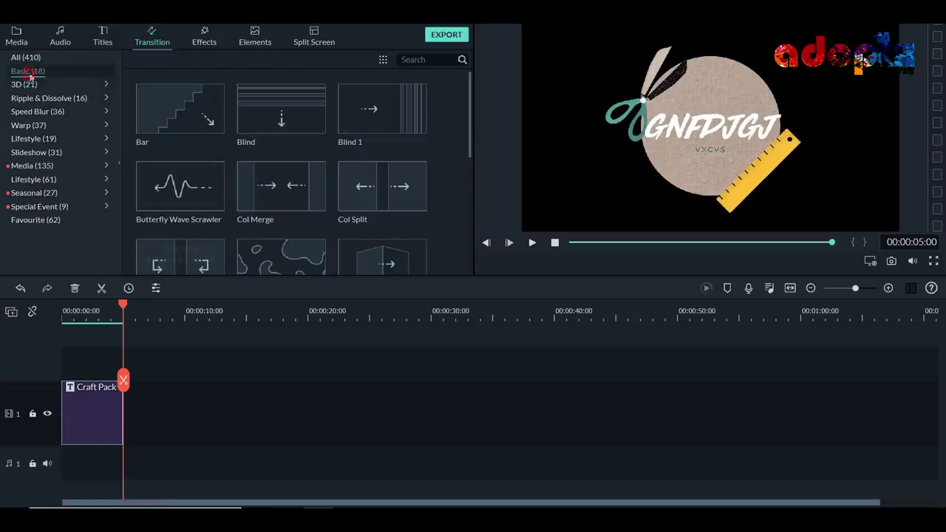
pyautogui.click(201, 107)
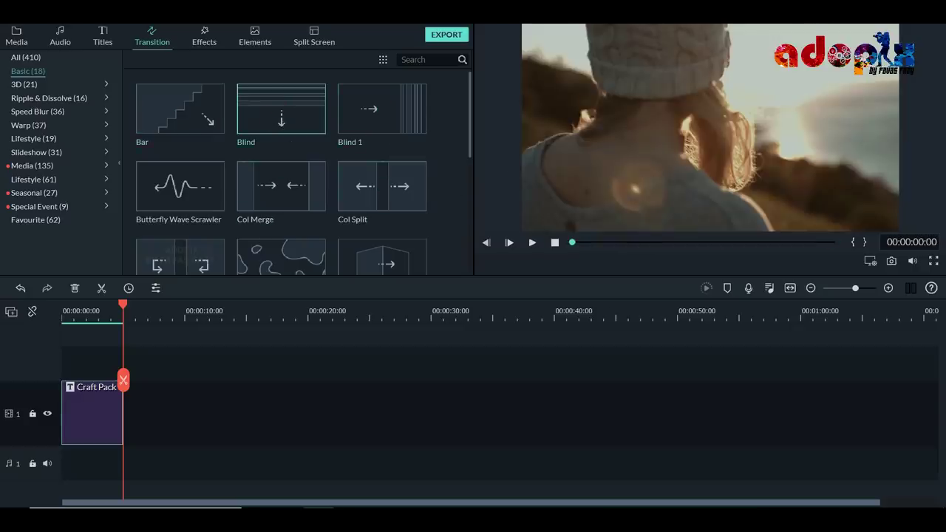
pyautogui.click(408, 207)
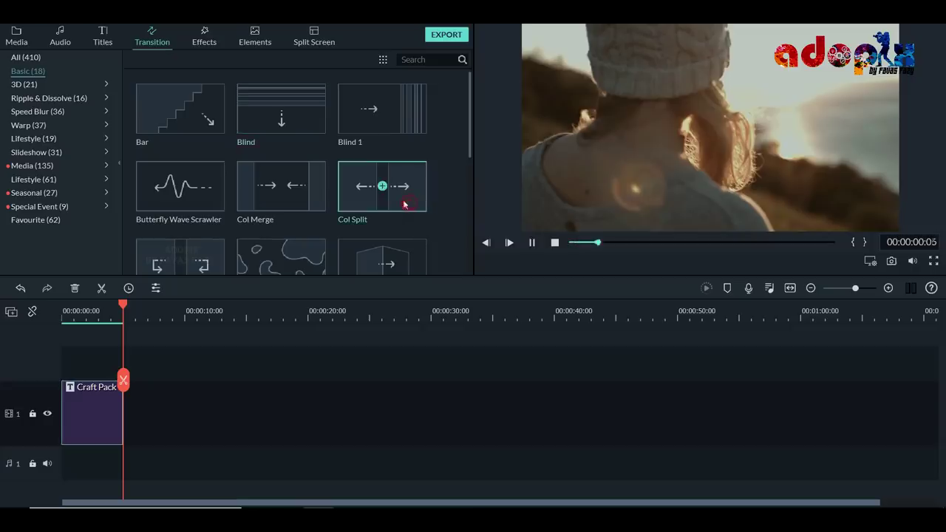
pyautogui.click(297, 193)
pyautogui.scroll(-3, 301, 220)
pyautogui.moveTo(280, 138); pyautogui.dragTo(98, 411)
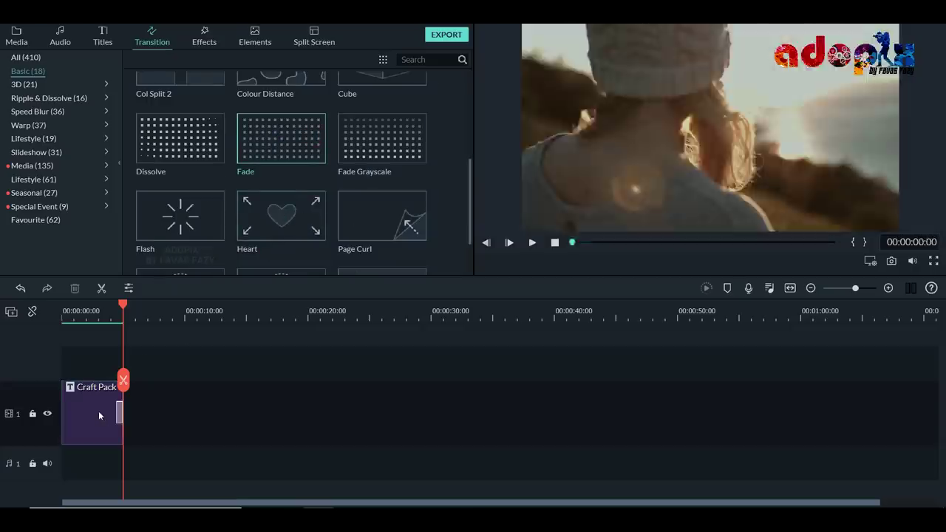
# - Browse the Effects library and preview several filters, including Fawcett, Filmpocalypse, a Filmora Legacy Pack overlay, Glow and Light Leak 8
pyautogui.click(16, 37)
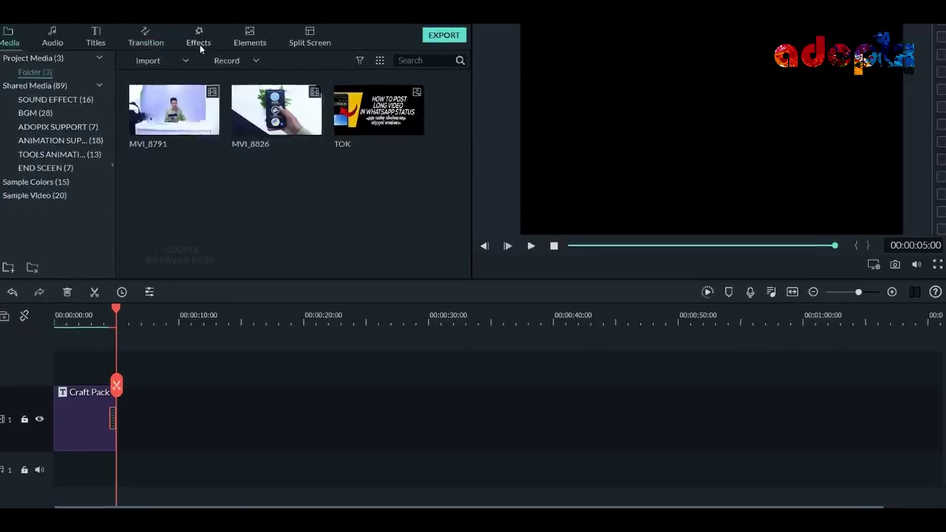
pyautogui.click(169, 40)
pyautogui.scroll(-10, 237, 148)
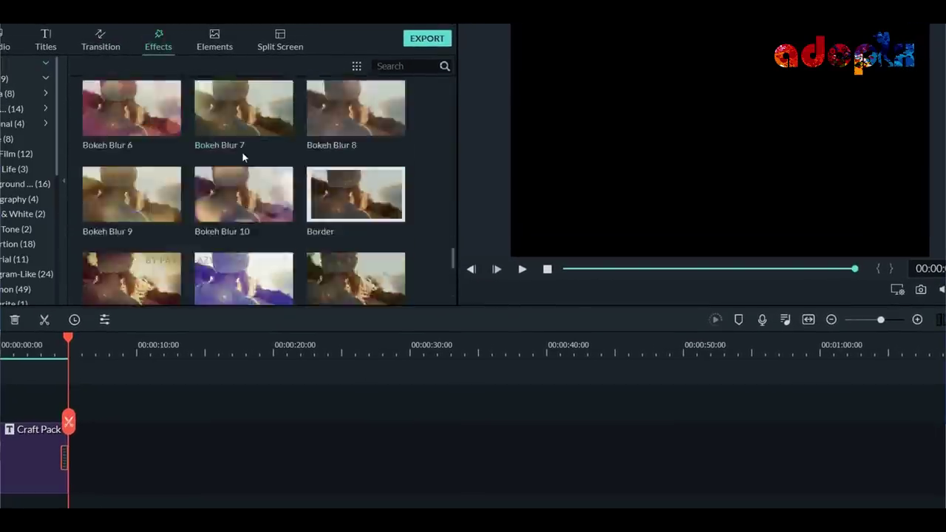
pyautogui.scroll(-10, 244, 177)
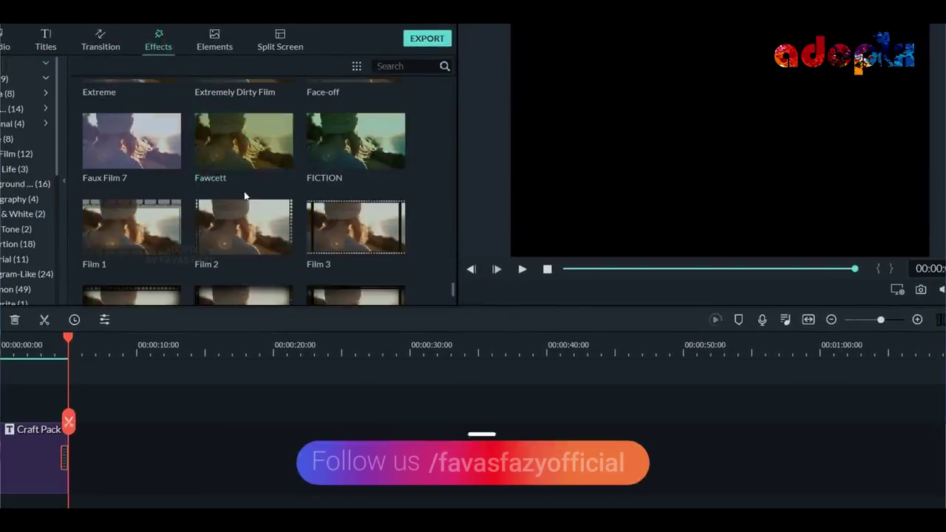
pyautogui.click(217, 134)
pyautogui.scroll(-10, 244, 158)
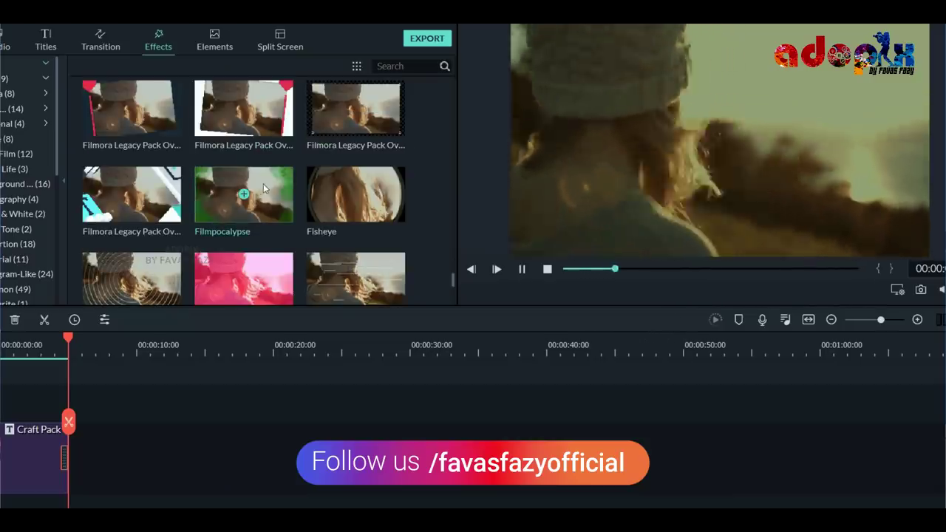
pyautogui.click(269, 185)
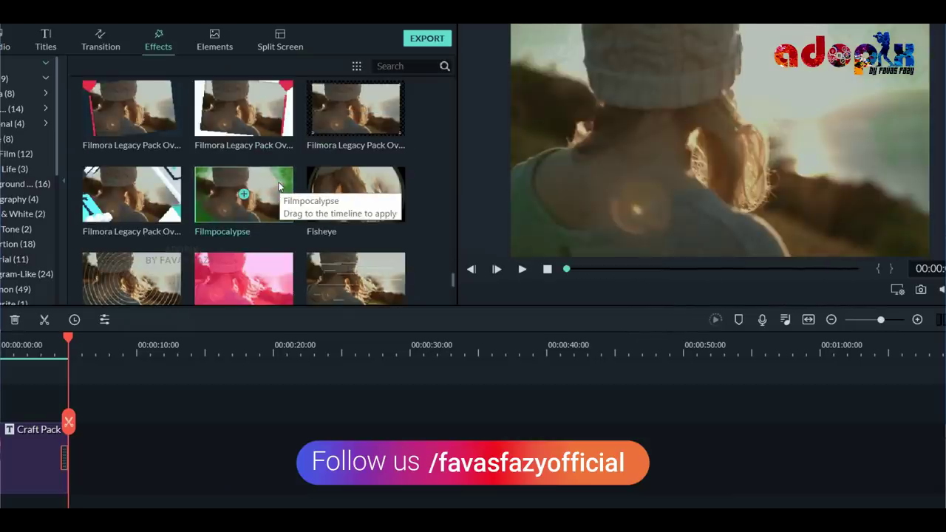
pyautogui.click(152, 194)
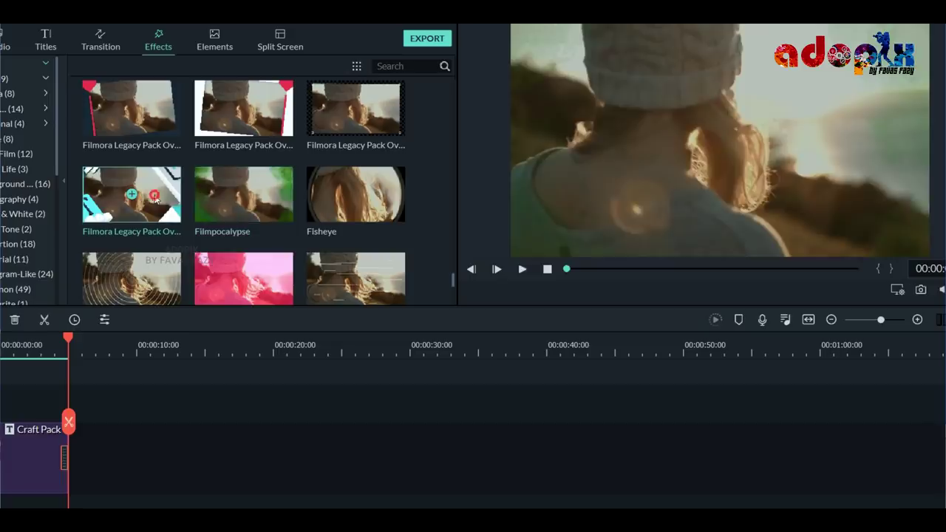
pyautogui.scroll(-5, 256, 126)
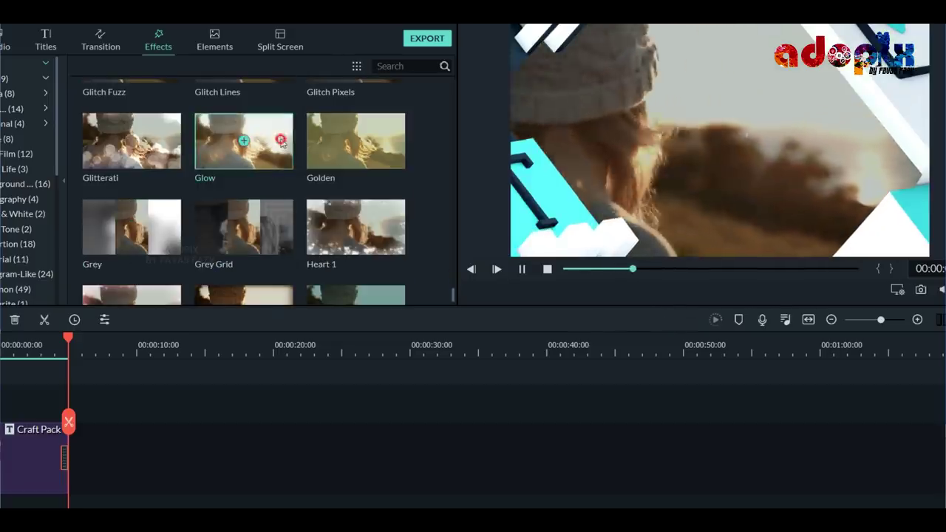
pyautogui.scroll(-10, 283, 237)
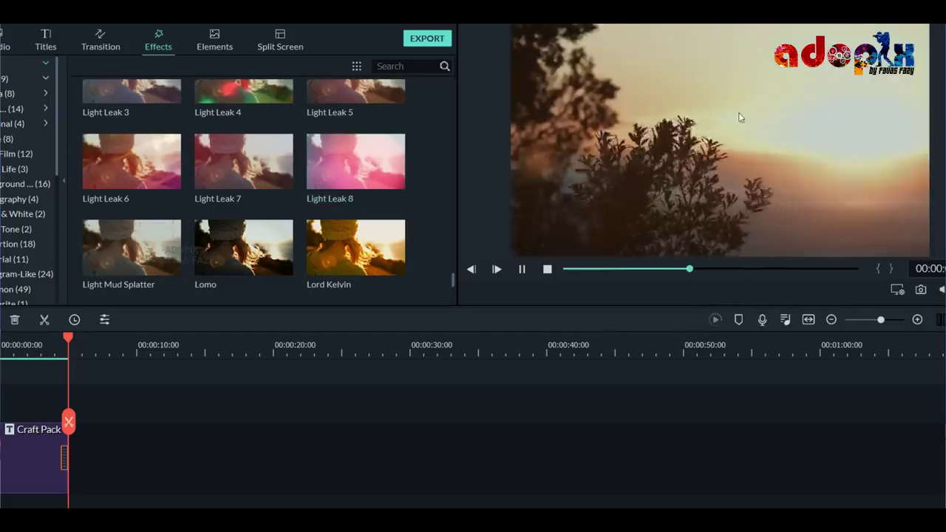
pyautogui.click(353, 160)
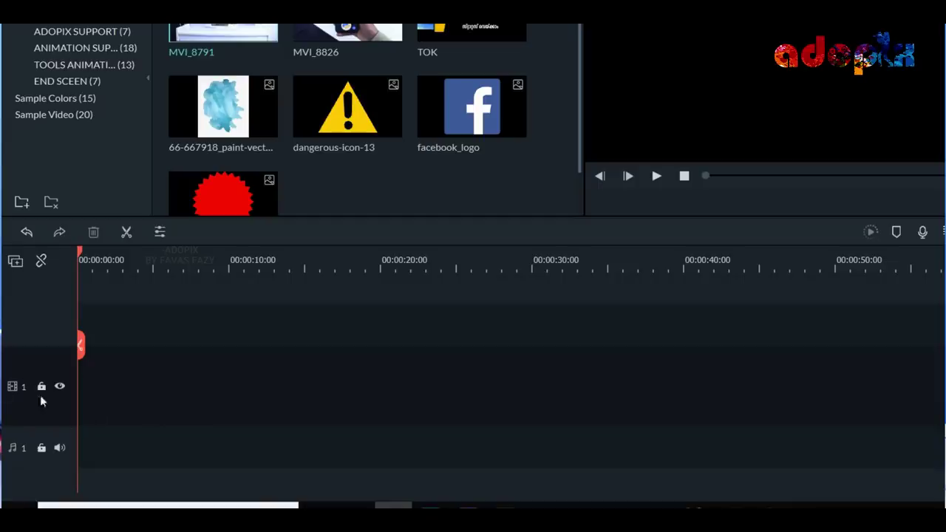
pyautogui.rightClick(32, 461)
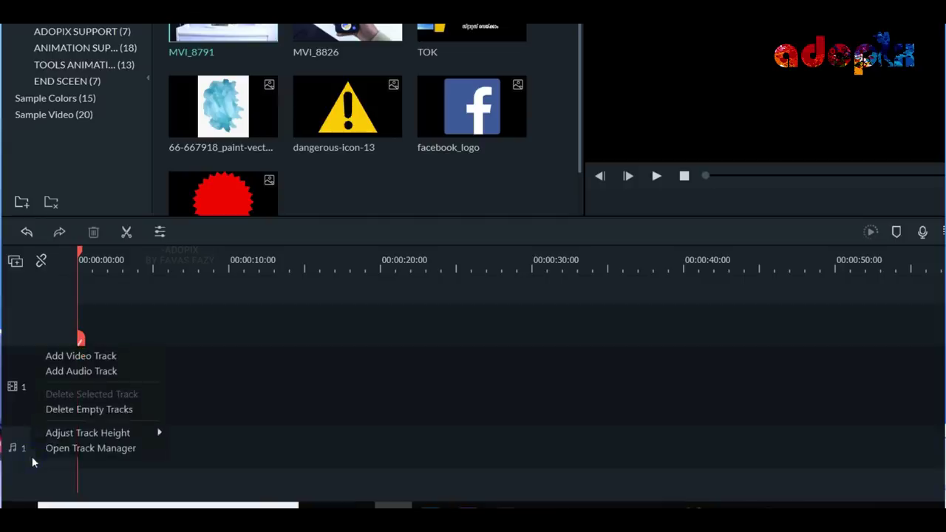
pyautogui.rightClick(82, 475)
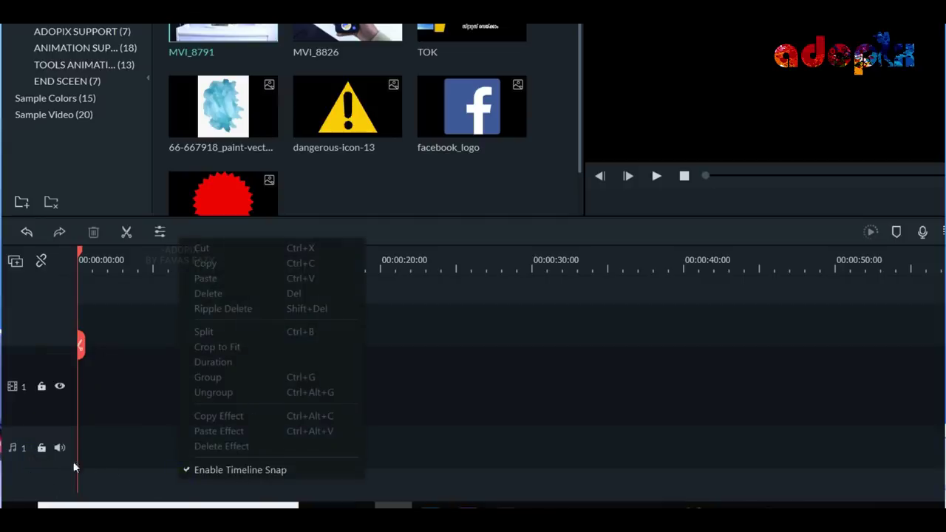
pyautogui.click(70, 459)
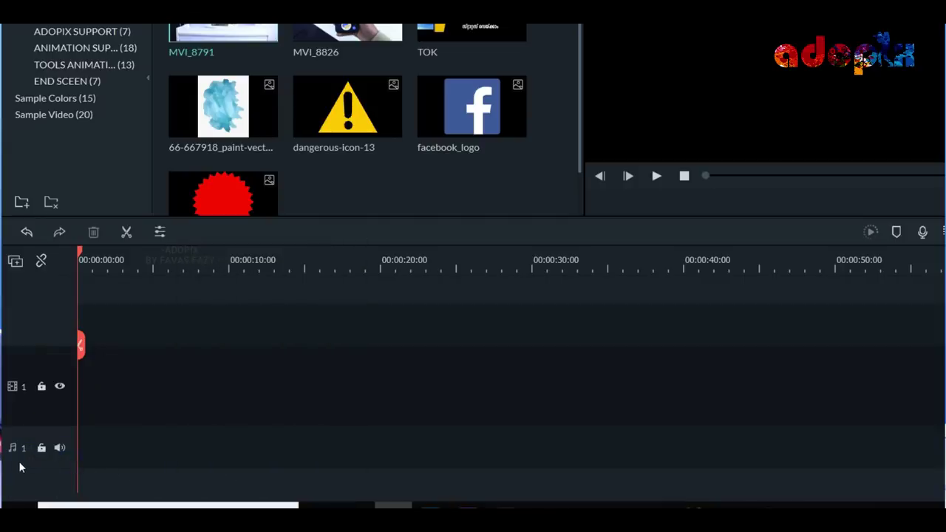
# - Add a second audio track and a second video track to the empty timeline
pyautogui.rightClick(20, 466)
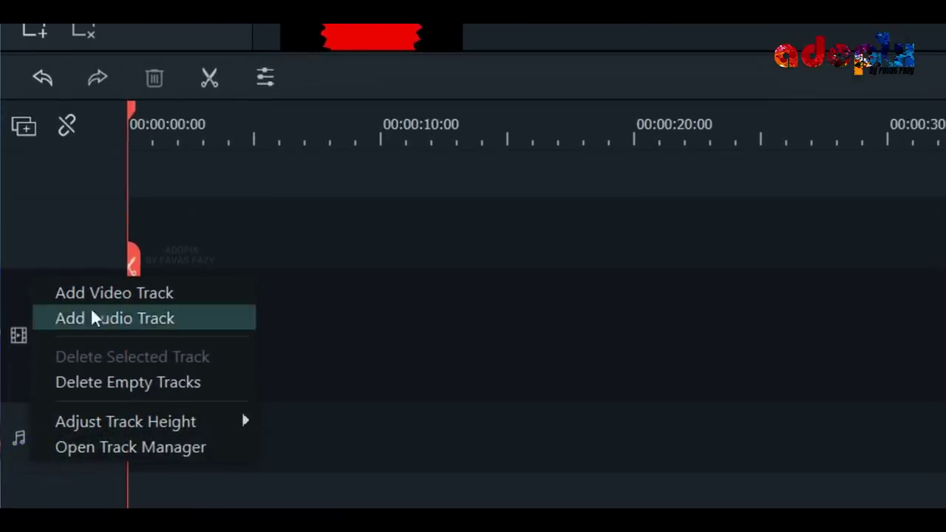
pyautogui.click(160, 321)
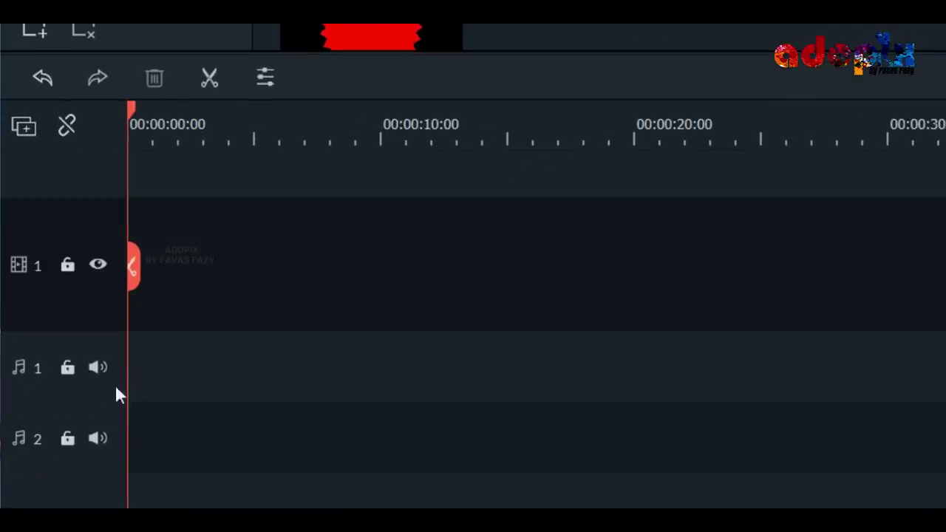
pyautogui.rightClick(56, 296)
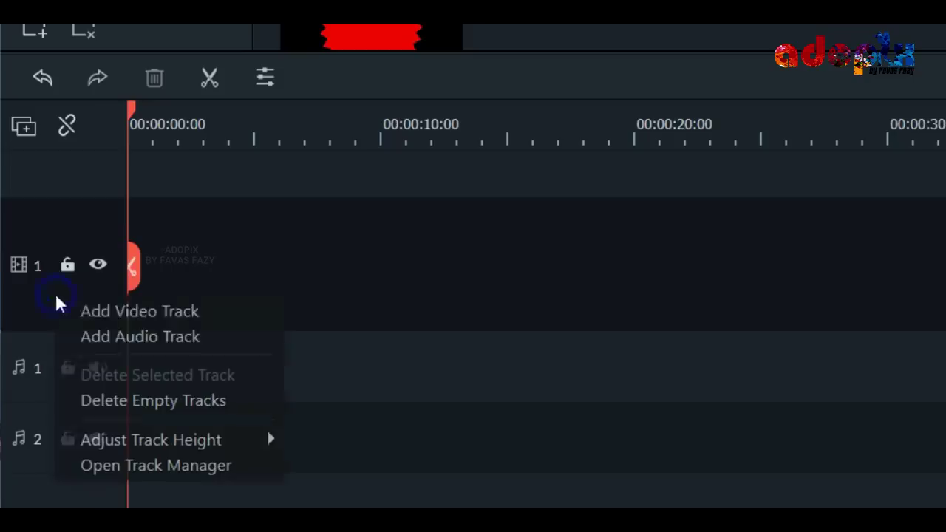
pyautogui.click(125, 313)
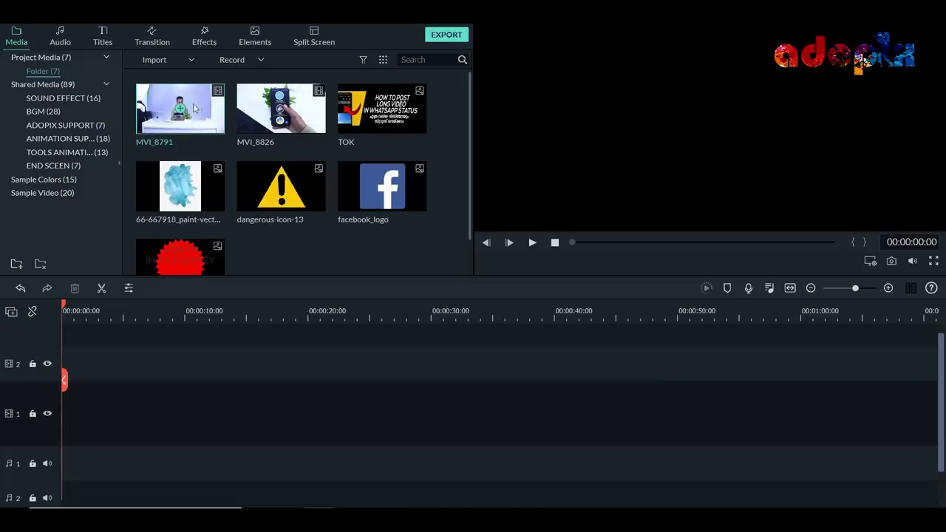
# - Place the MVI_8791 clip at the start of video track 1 and dismiss the project settings mismatch dialog
pyautogui.moveTo(184, 206); pyautogui.dragTo(55, 416)
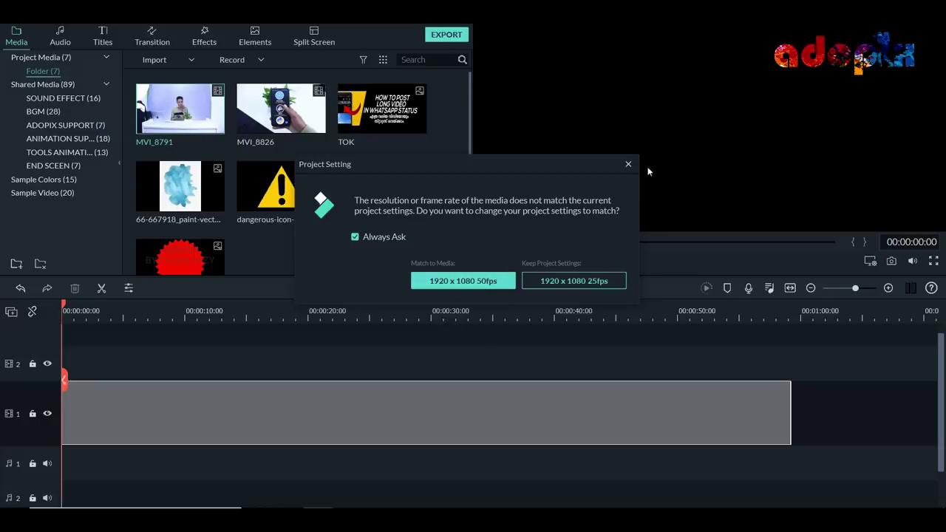
pyautogui.click(627, 166)
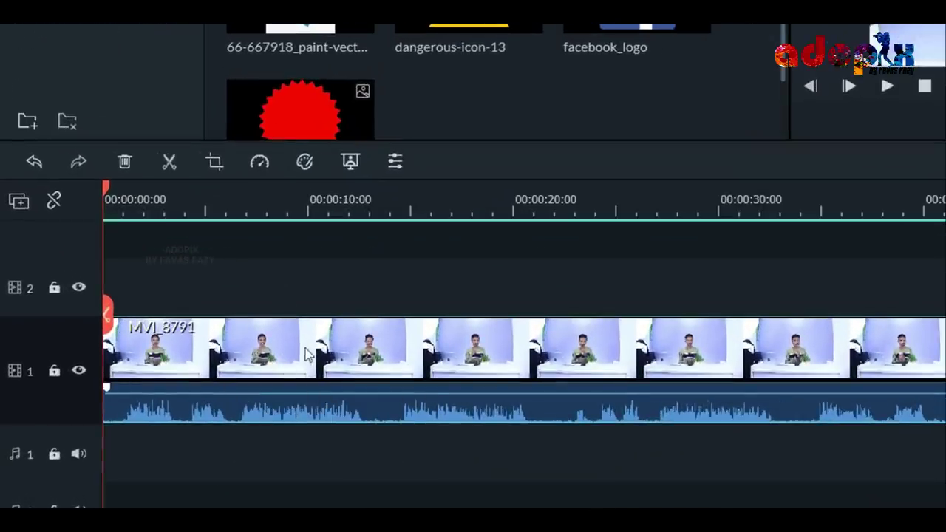
# - Split the MVI_8791 clip at about 27 seconds and delete the part before the cut
pyautogui.moveTo(105, 187); pyautogui.dragTo(558, 244)
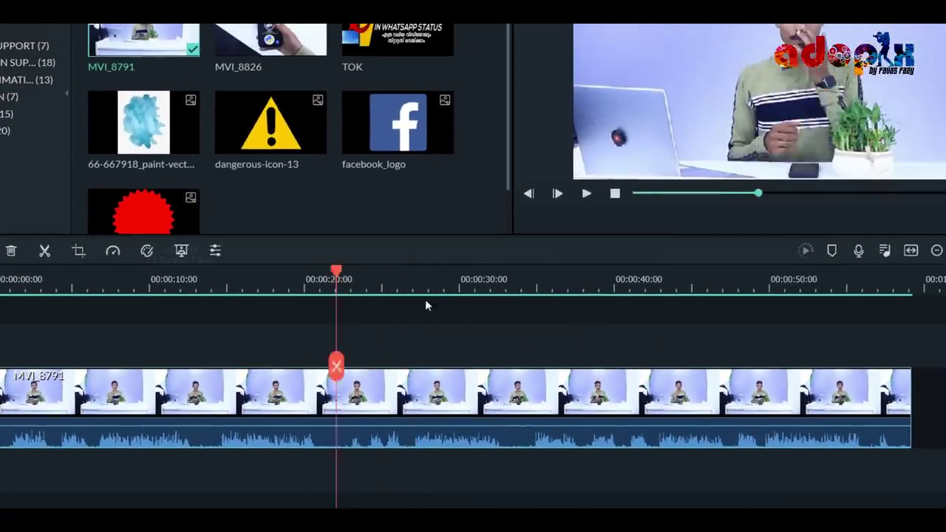
pyautogui.moveTo(425, 304); pyautogui.dragTo(453, 358)
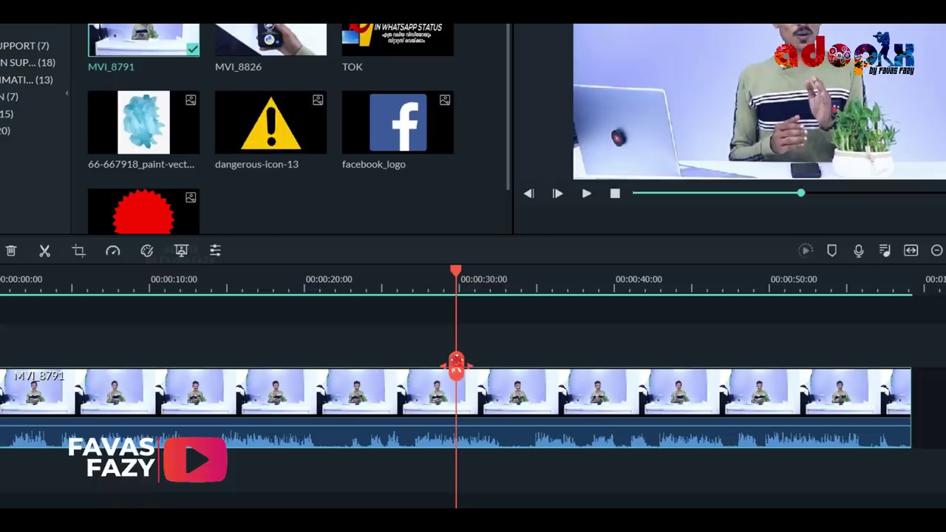
pyautogui.moveTo(456, 345); pyautogui.dragTo(452, 337)
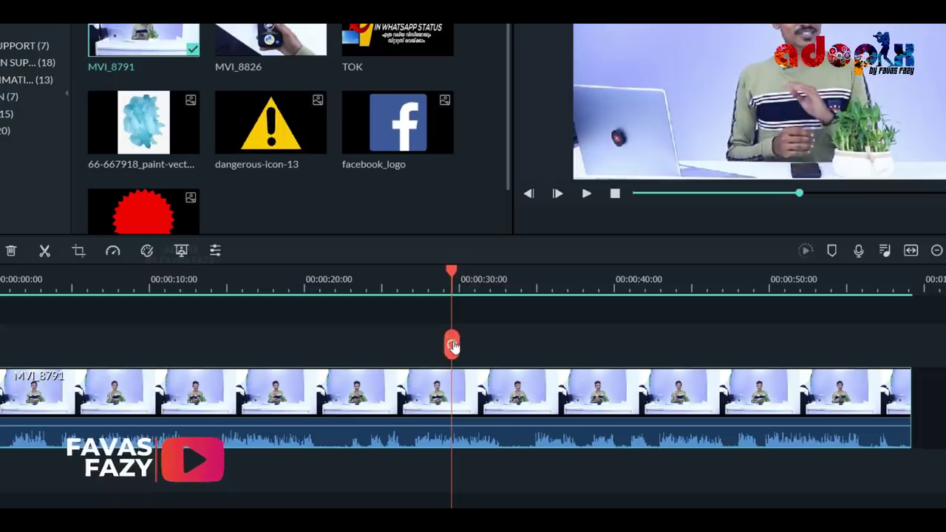
pyautogui.moveTo(451, 273); pyautogui.dragTo(417, 274)
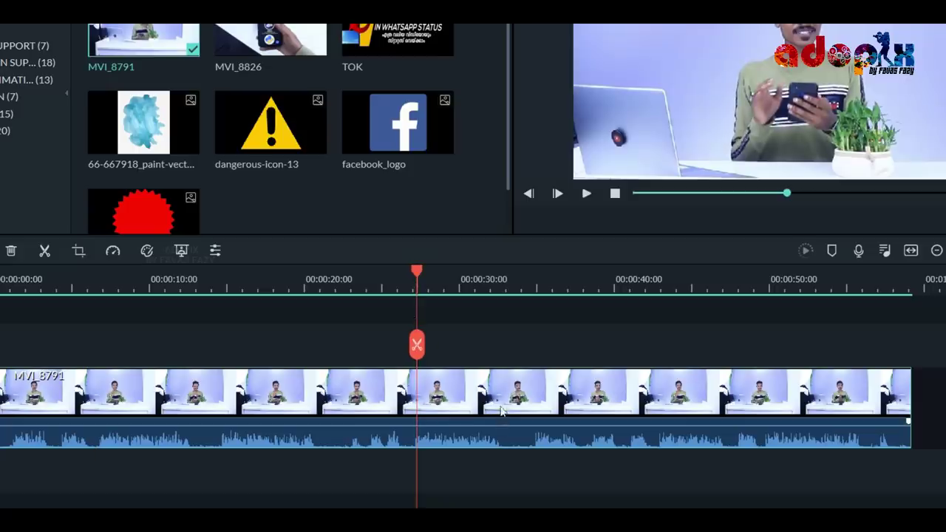
pyautogui.click(417, 345)
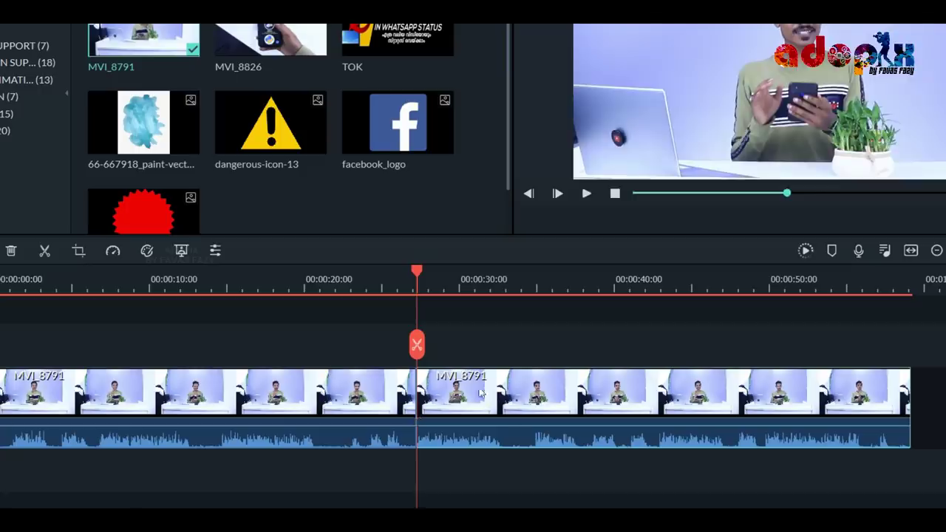
pyautogui.click(351, 391)
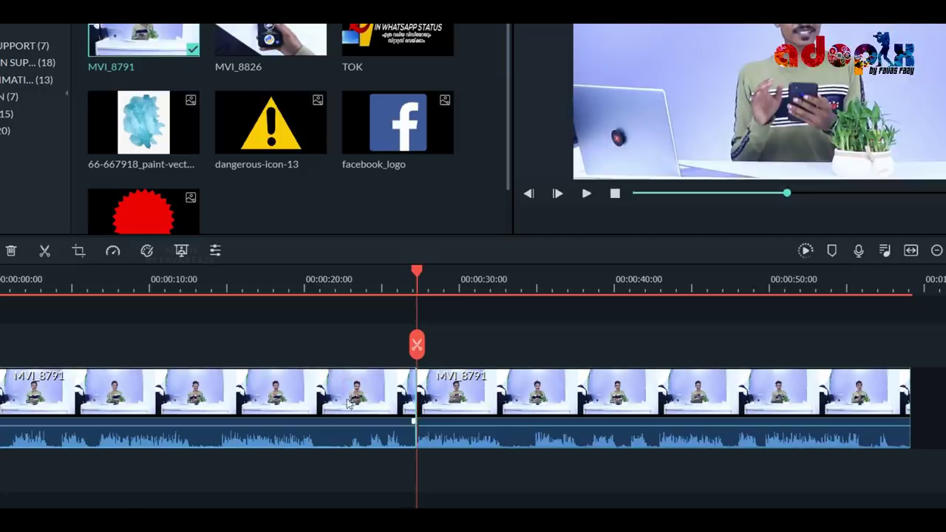
pyautogui.press('Delete')
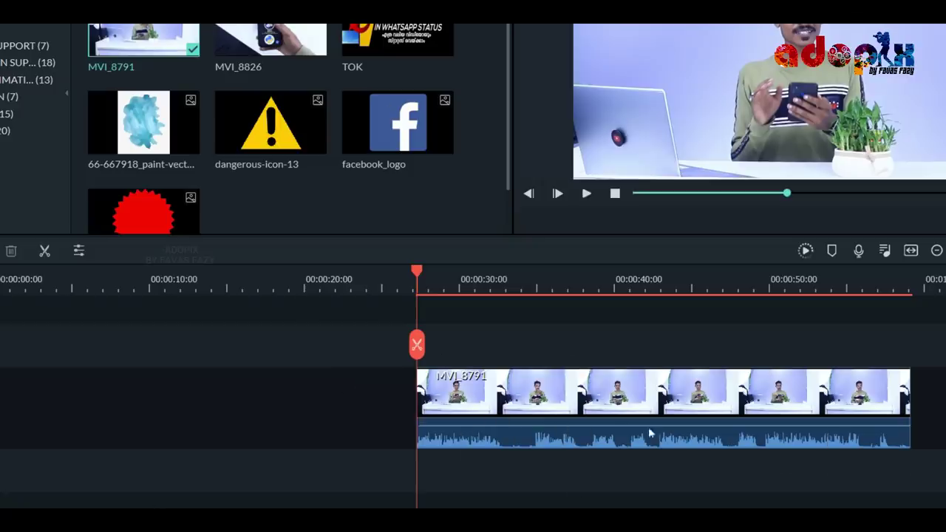
# - Split the remaining clip at about 32 and 34.5 seconds, then remove the short middle section and close the gap
pyautogui.moveTo(416, 272); pyautogui.dragTo(468, 271)
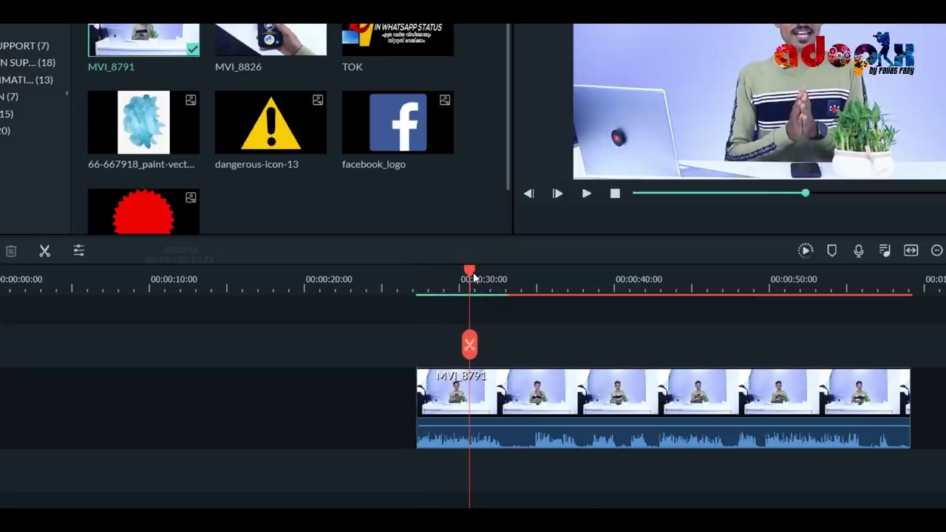
pyautogui.moveTo(474, 274)
pyautogui.mouseDown()
pyautogui.moveTo(570, 281)
pyautogui.moveTo(532, 283)
pyautogui.mouseUp()
pyautogui.click(492, 344)
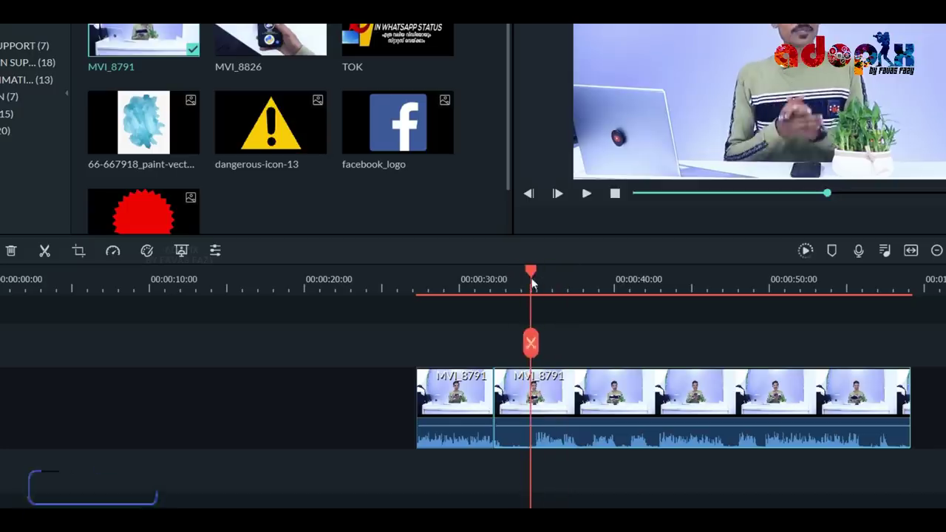
pyautogui.click(530, 344)
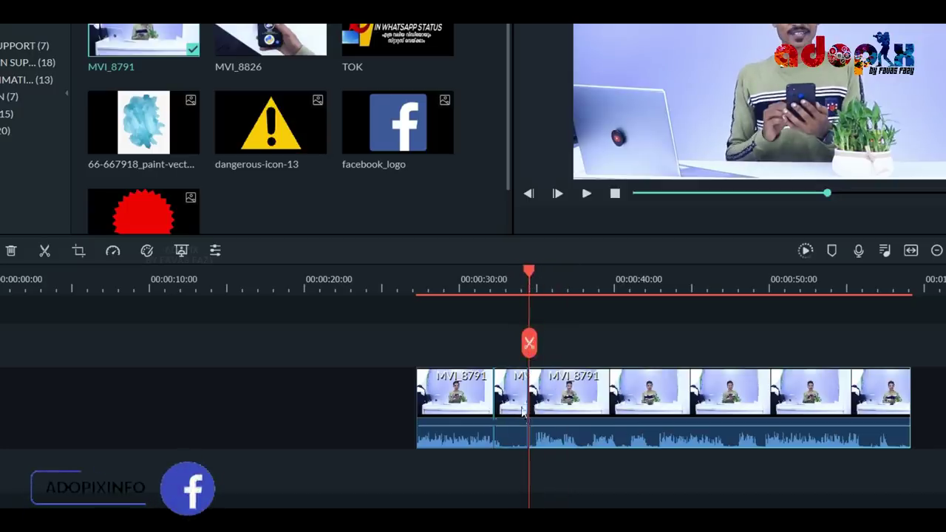
pyautogui.click(509, 400)
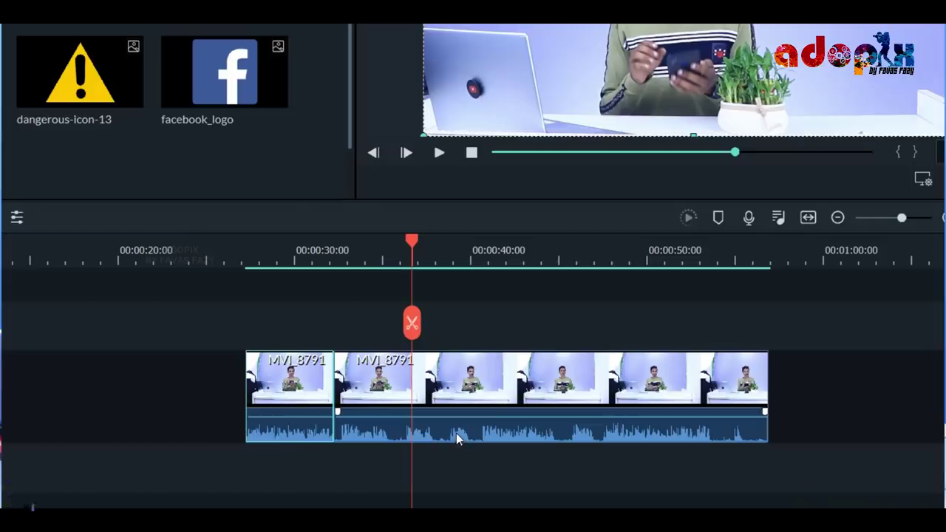
# - Open Advanced Color Correction for the first MVI_8791 segment and set its white balance temperature to -0.09
pyautogui.click(325, 355)
pyautogui.rightClick(290, 382)
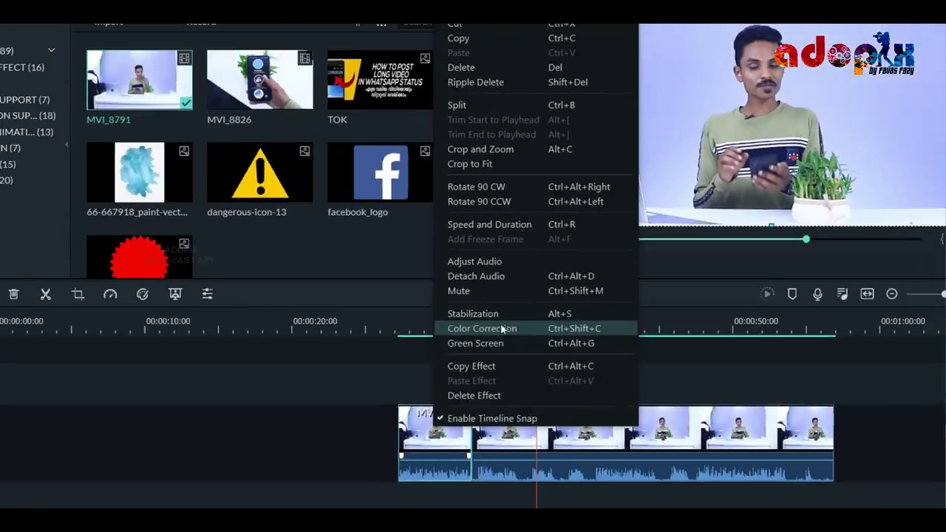
pyautogui.click(502, 328)
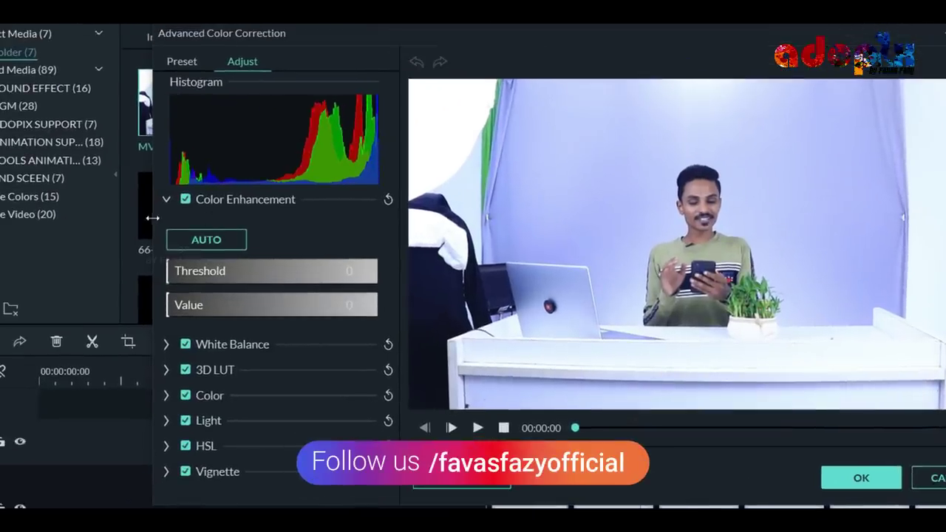
pyautogui.click(207, 265)
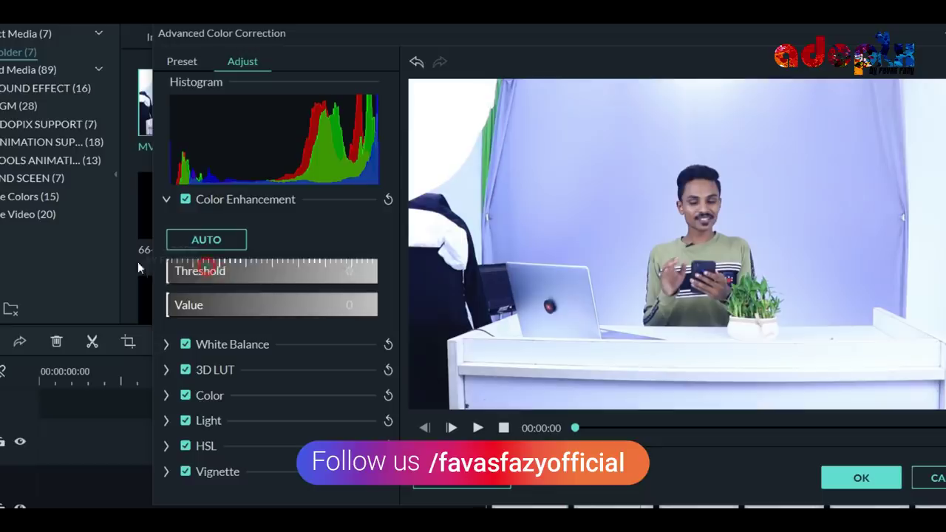
pyautogui.click(166, 345)
pyautogui.moveTo(284, 377); pyautogui.dragTo(259, 380)
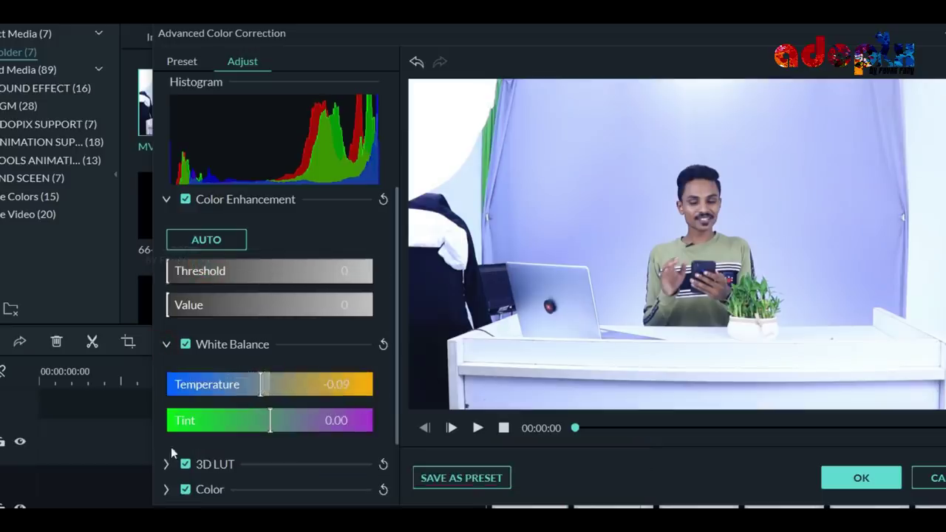
# - Set the segment's colour exposure to 9, brightness to 4 and contrast to 15
pyautogui.scroll(-2, 170, 454)
pyautogui.click(170, 418)
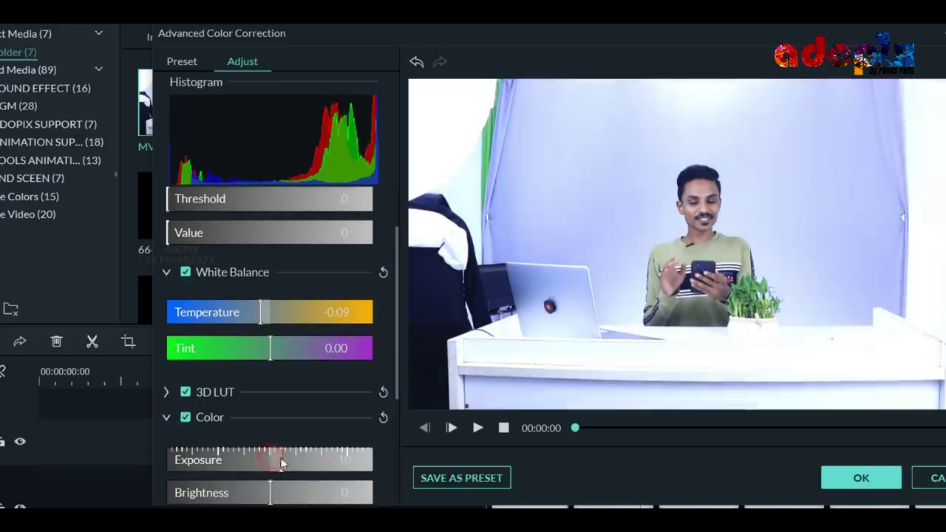
pyautogui.scroll(-4, 266, 451)
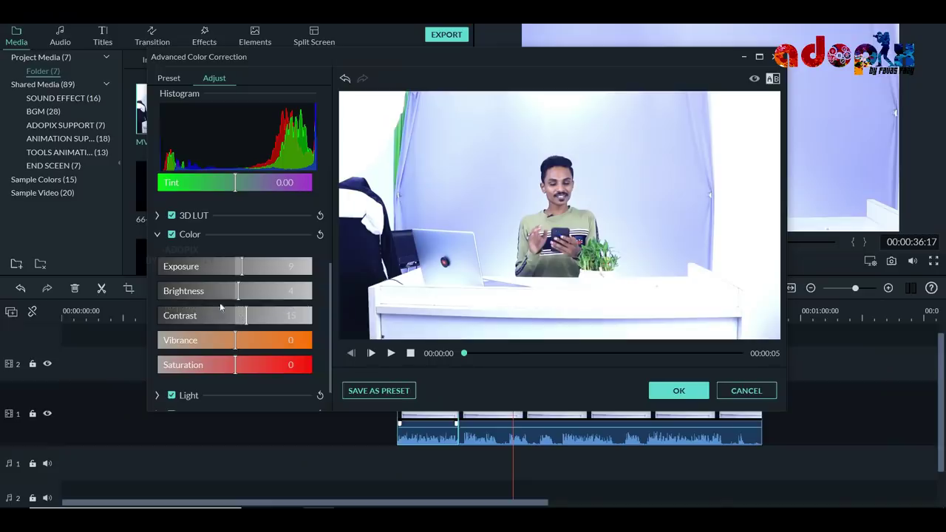
# - Set the segment's vibrance and saturation to 26 and compare the corrected picture with the original
pyautogui.moveTo(241, 346); pyautogui.dragTo(255, 344)
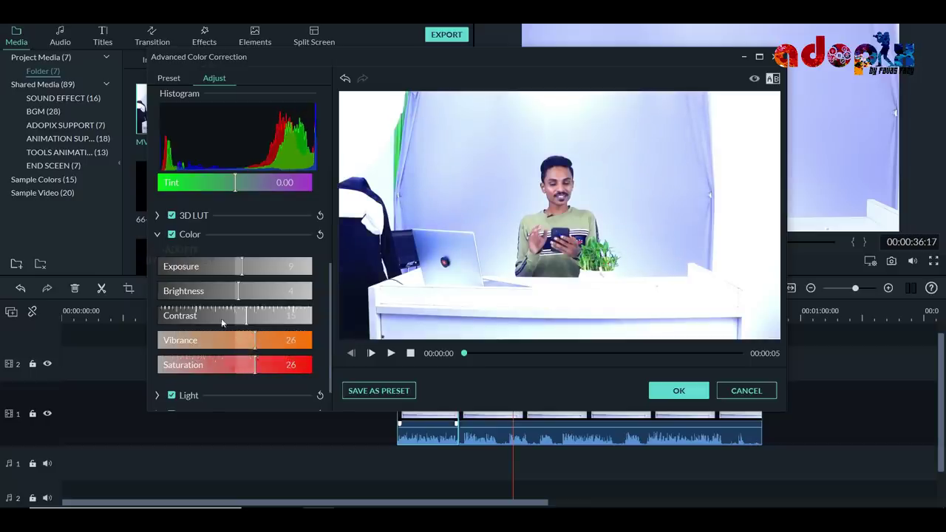
pyautogui.scroll(-1, 221, 318)
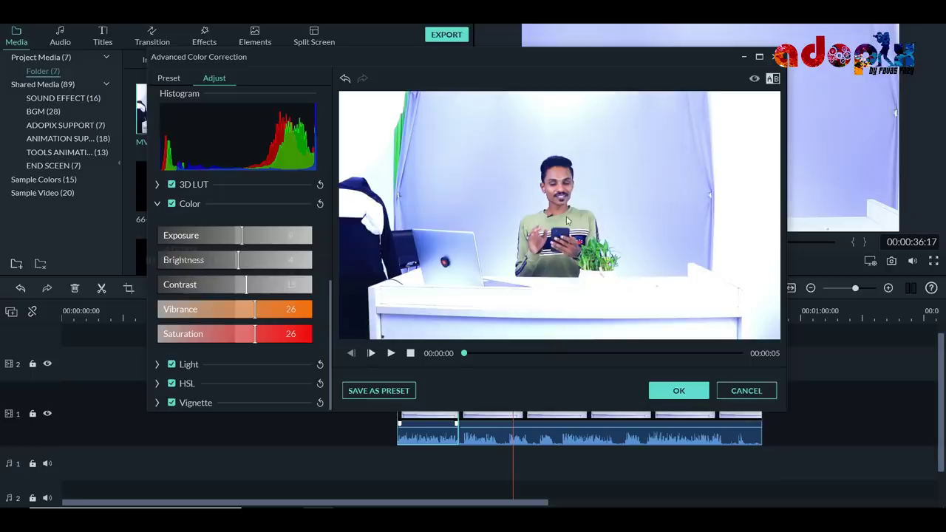
pyautogui.click(755, 82)
pyautogui.doubleClick(755, 82)
pyautogui.click(754, 81)
# - Try colour presets including Cool Max, Shadow Details and Boost Color on the segment, and filter the presets to Film
pyautogui.click(168, 78)
pyautogui.scroll(-15, 236, 195)
pyautogui.scroll(20, 270, 263)
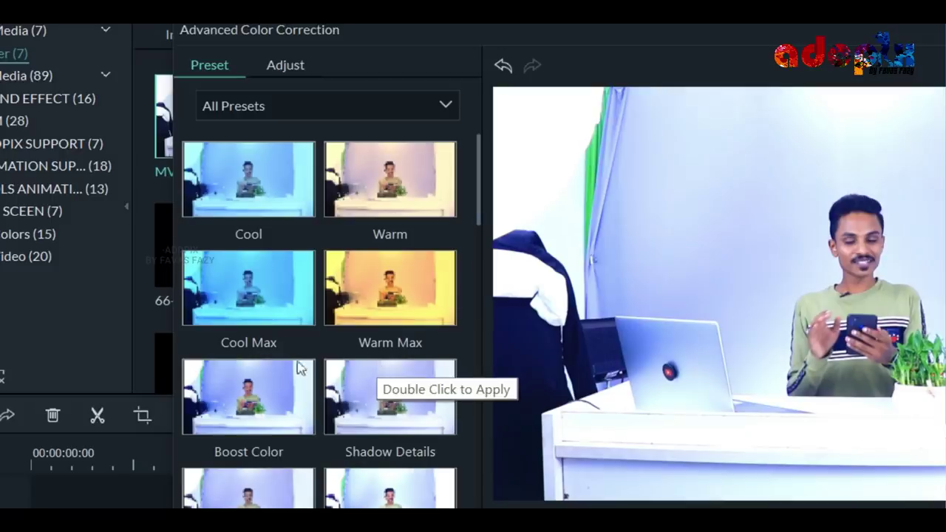
pyautogui.doubleClick(269, 275)
pyautogui.doubleClick(382, 390)
pyautogui.doubleClick(270, 399)
pyautogui.doubleClick(241, 493)
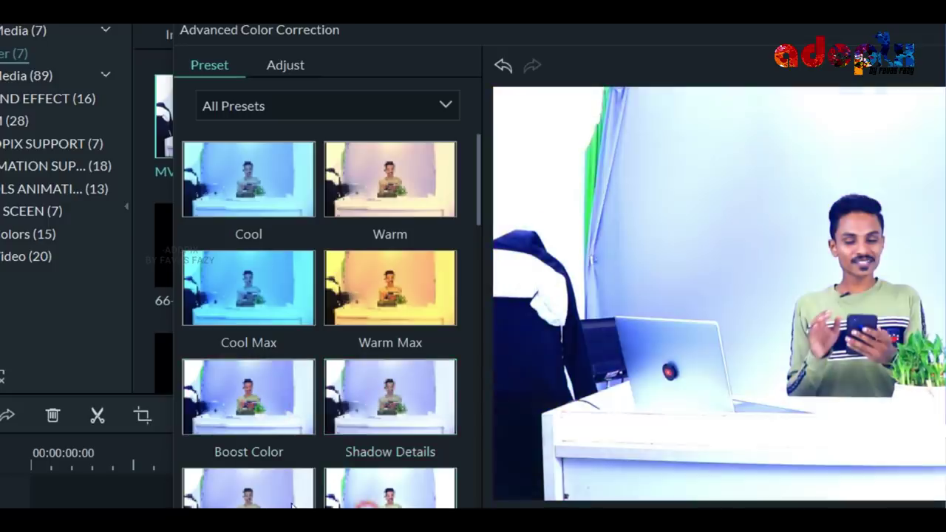
pyautogui.click(290, 105)
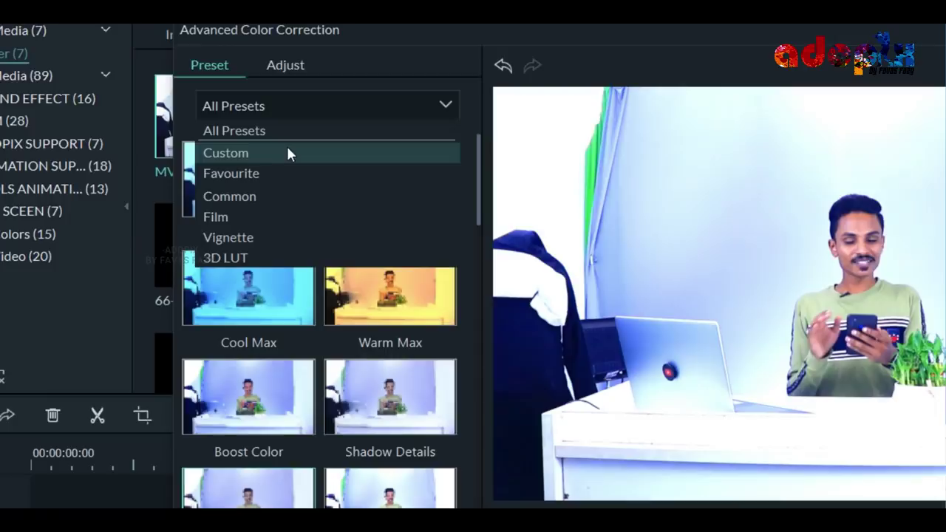
pyautogui.click(214, 221)
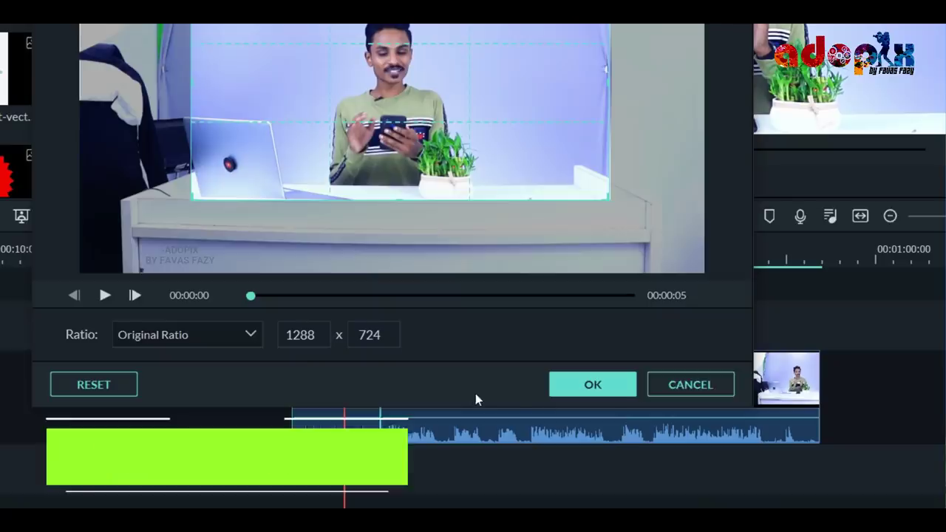
# - Apply the 1288 x 724 crop, then reopen Crop and Zoom and try a tight 689 x 388 crop around the speaker's head
pyautogui.click(632, 386)
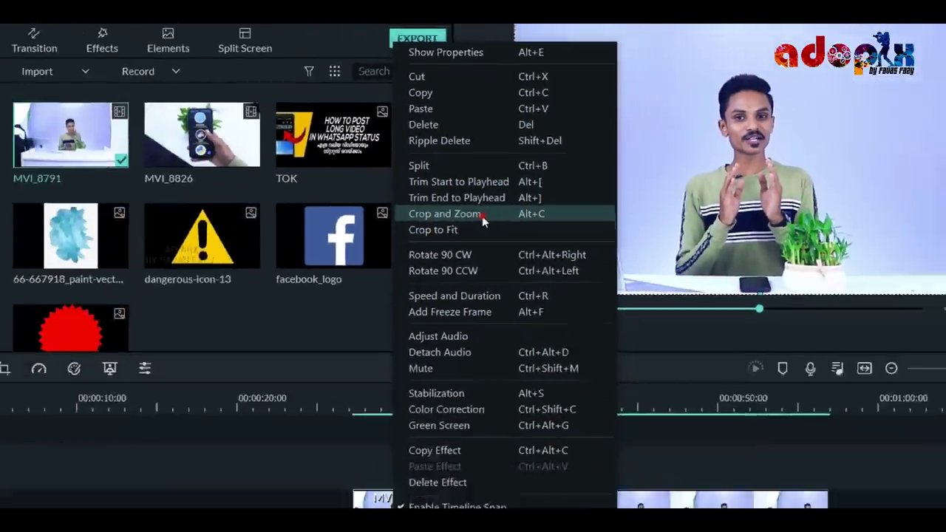
pyautogui.click(421, 325)
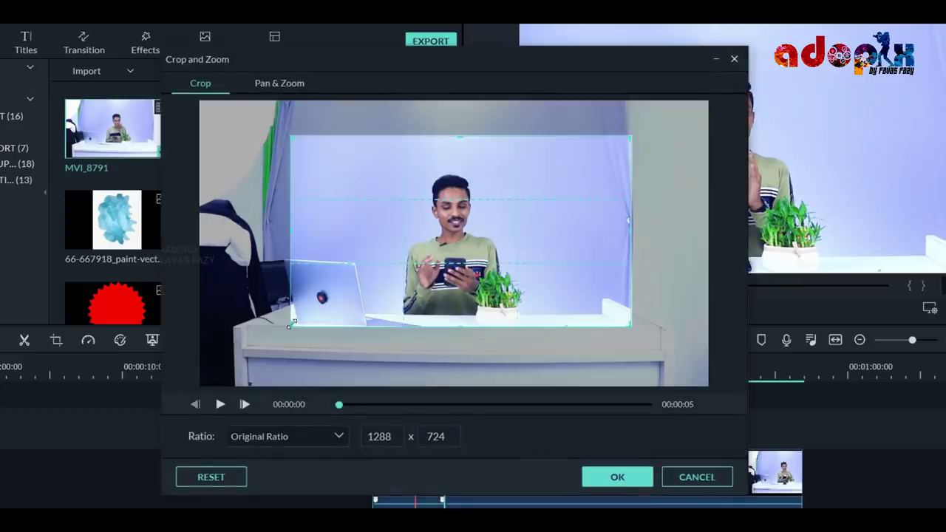
pyautogui.moveTo(289, 327); pyautogui.dragTo(394, 269)
pyautogui.moveTo(521, 231); pyautogui.dragTo(469, 244)
pyautogui.moveTo(579, 281); pyautogui.dragTo(478, 214)
pyautogui.press('space')
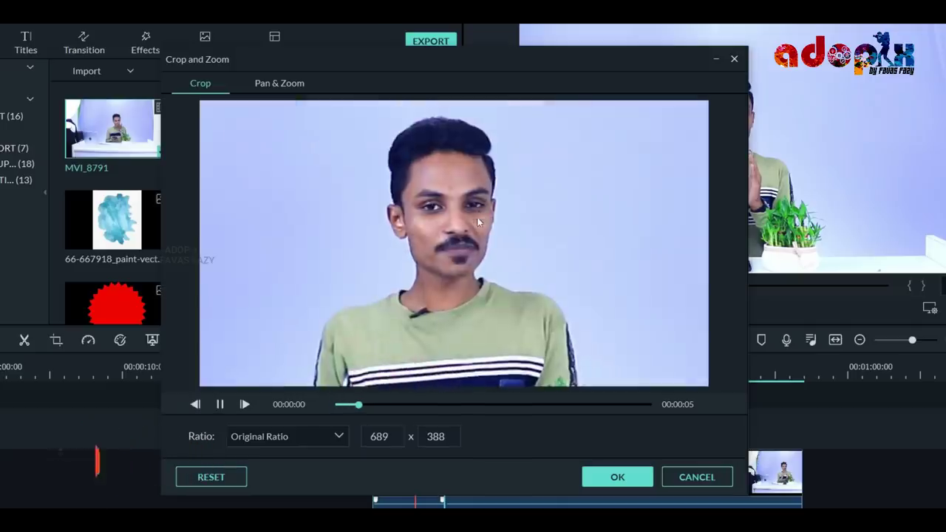
pyautogui.press('space')
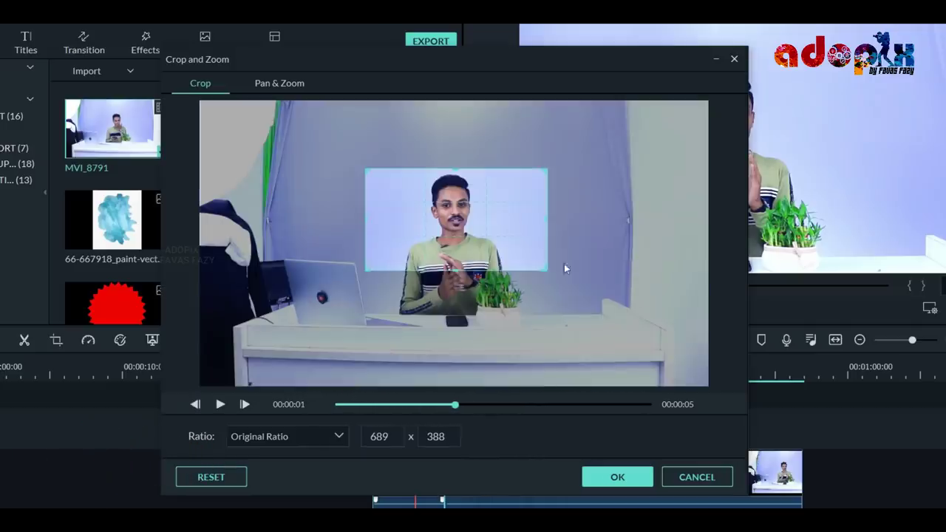
# - Enlarge the crop frame to about 1272 x 715 around the speaker and desk, preview it and apply the crop
pyautogui.moveTo(548, 268)
pyautogui.mouseDown()
pyautogui.moveTo(564, 273)
pyautogui.moveTo(552, 309)
pyautogui.moveTo(564, 276)
pyautogui.mouseUp()
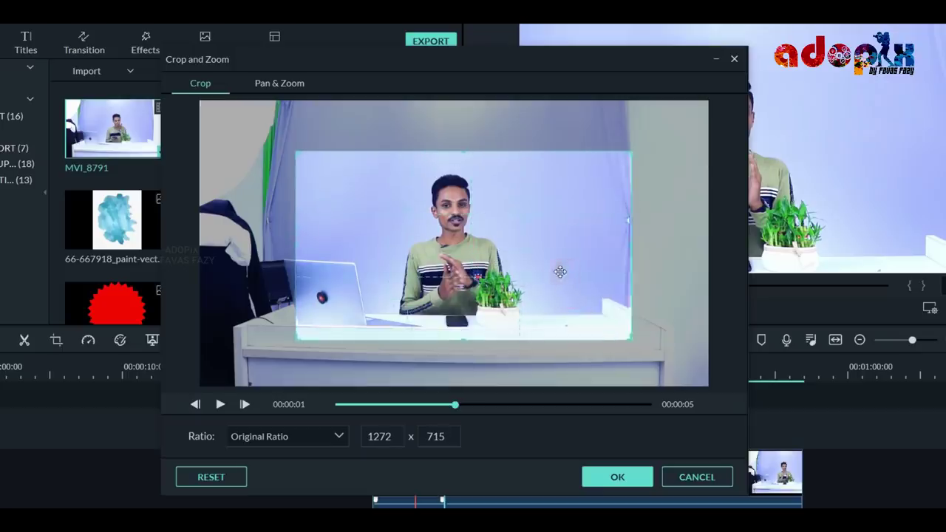
pyautogui.press('space')
pyautogui.press('space')
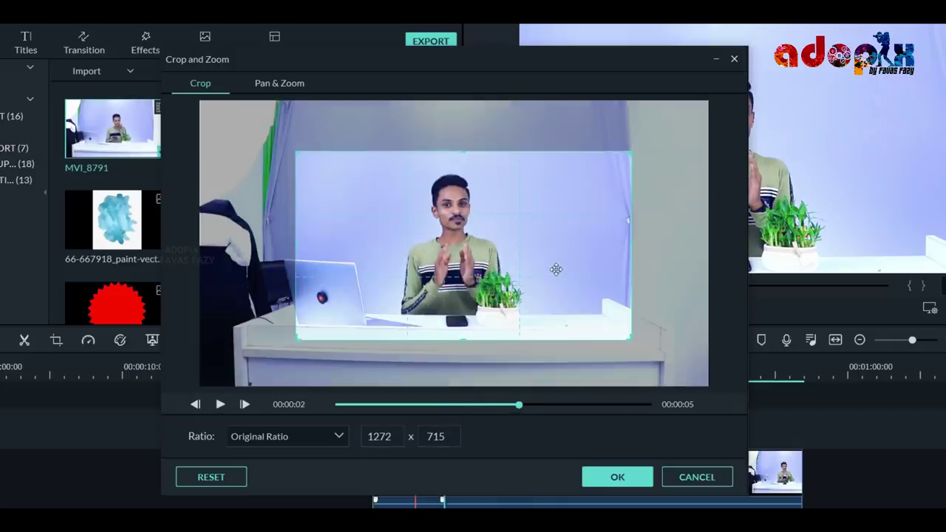
pyautogui.click(618, 477)
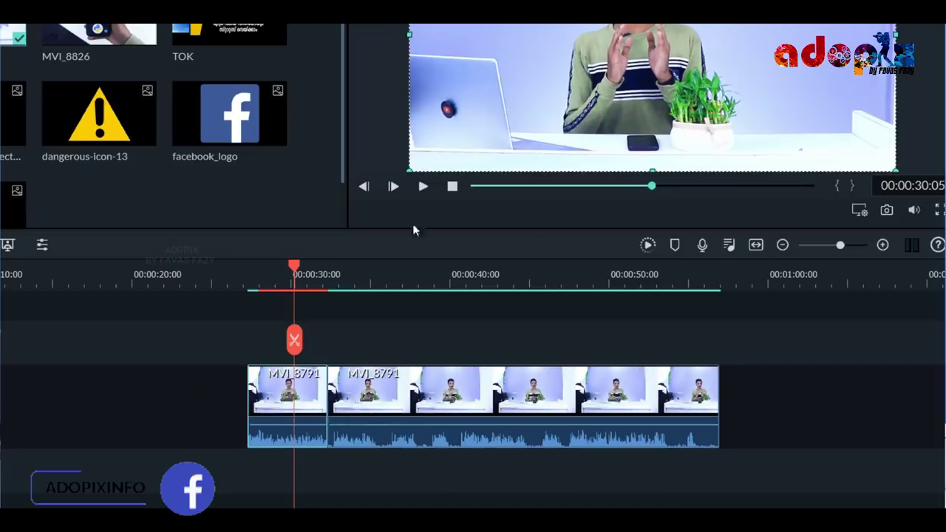
# - Open Pan & Zoom for the first MVI_8791 segment and move the end frame up over the speaker's head and chest
pyautogui.rightClick(301, 383)
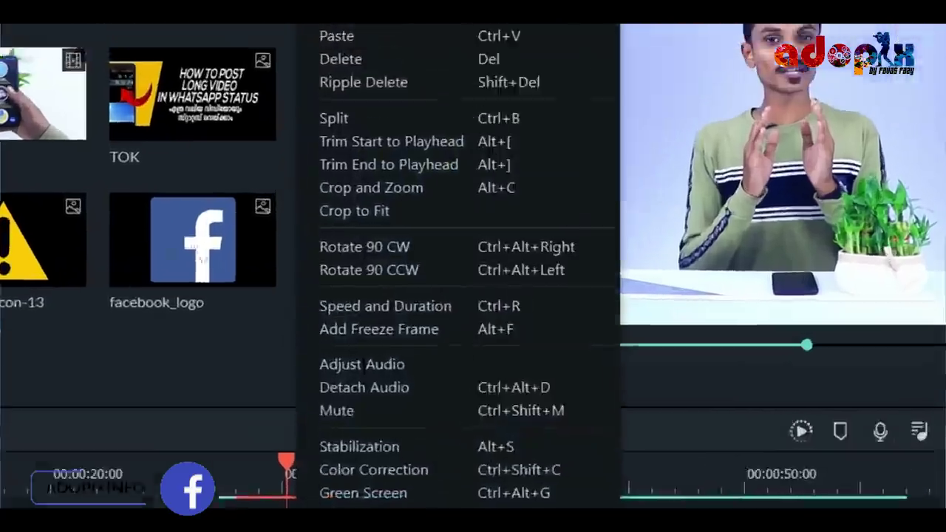
pyautogui.click(363, 82)
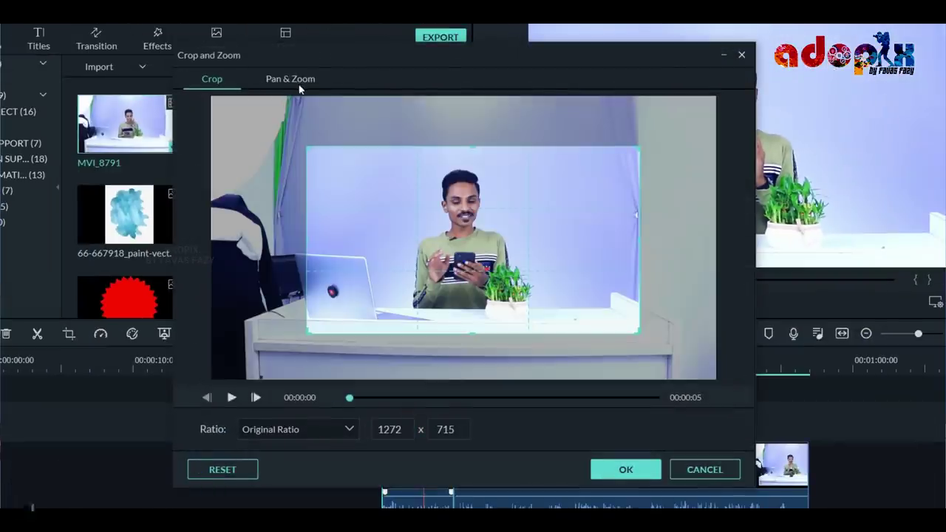
pyautogui.click(303, 82)
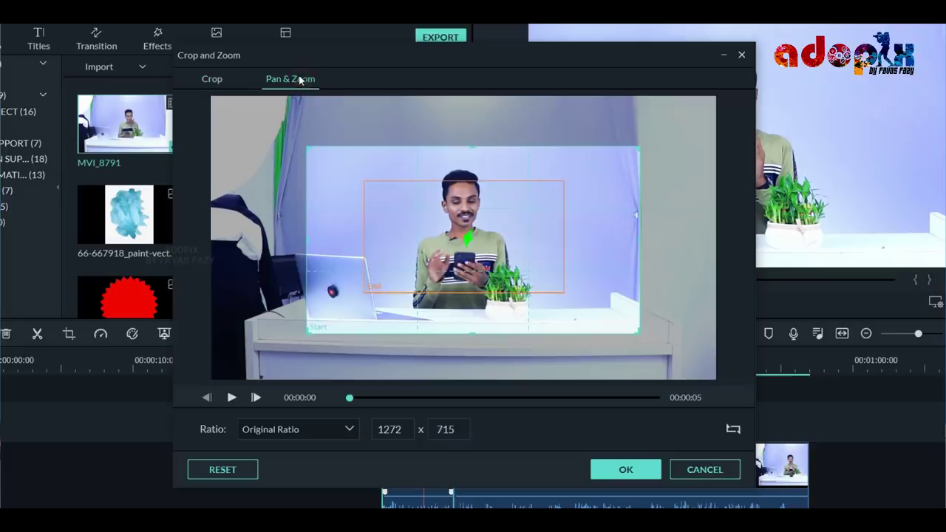
pyautogui.click(406, 264)
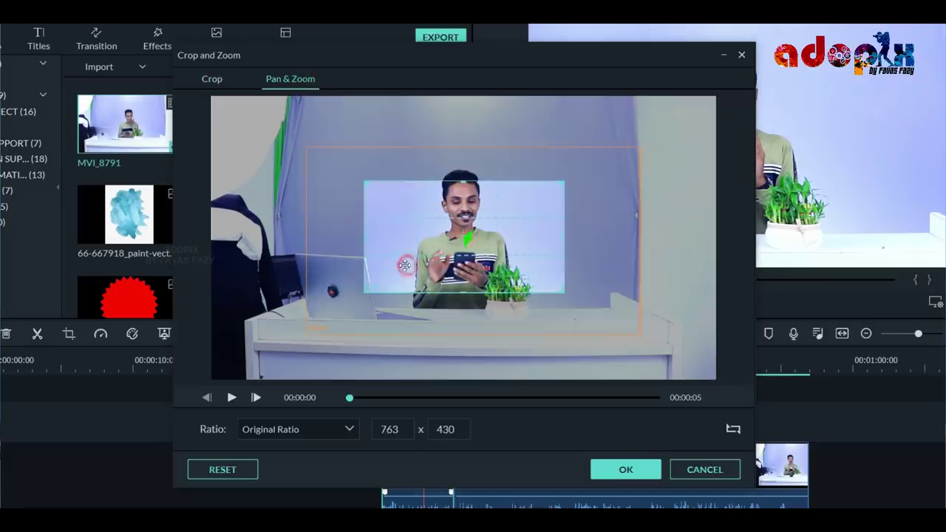
pyautogui.click(338, 304)
pyautogui.click(430, 256)
pyautogui.moveTo(536, 251); pyautogui.dragTo(528, 218)
# - Adjust the start frame, shrink the end frame to about 650 x 366 over the speaker, and apply and play the pan and zoom
pyautogui.click(367, 288)
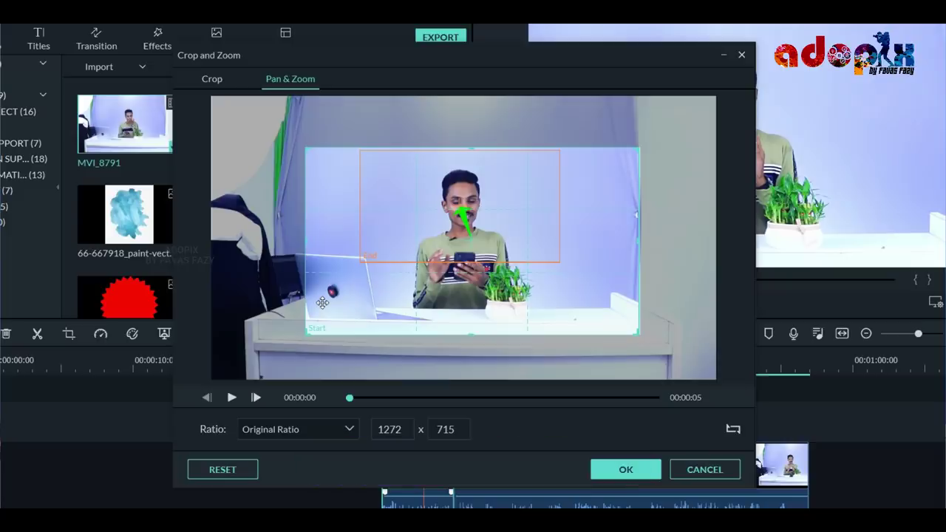
pyautogui.moveTo(306, 335)
pyautogui.mouseDown()
pyautogui.moveTo(314, 331)
pyautogui.moveTo(293, 341)
pyautogui.mouseUp()
pyautogui.click(510, 207)
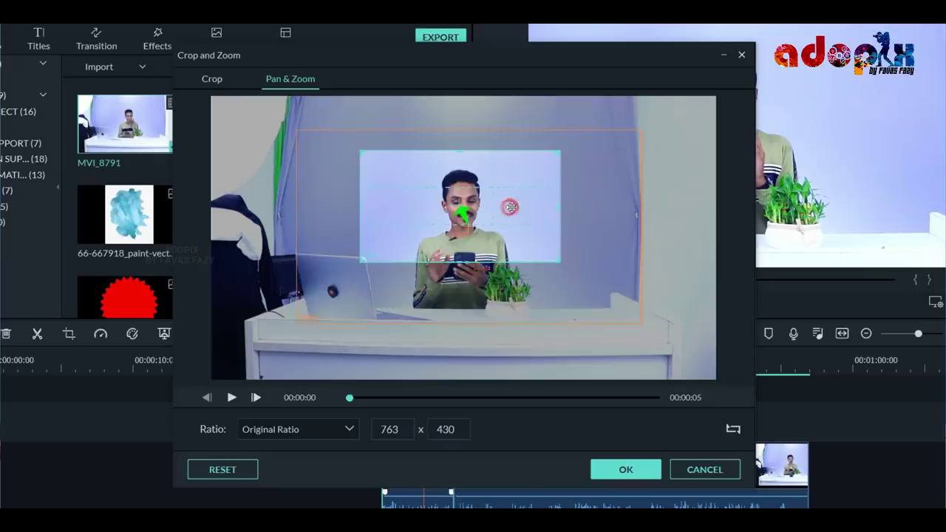
pyautogui.moveTo(558, 260); pyautogui.dragTo(532, 249)
pyautogui.moveTo(486, 211); pyautogui.dragTo(510, 225)
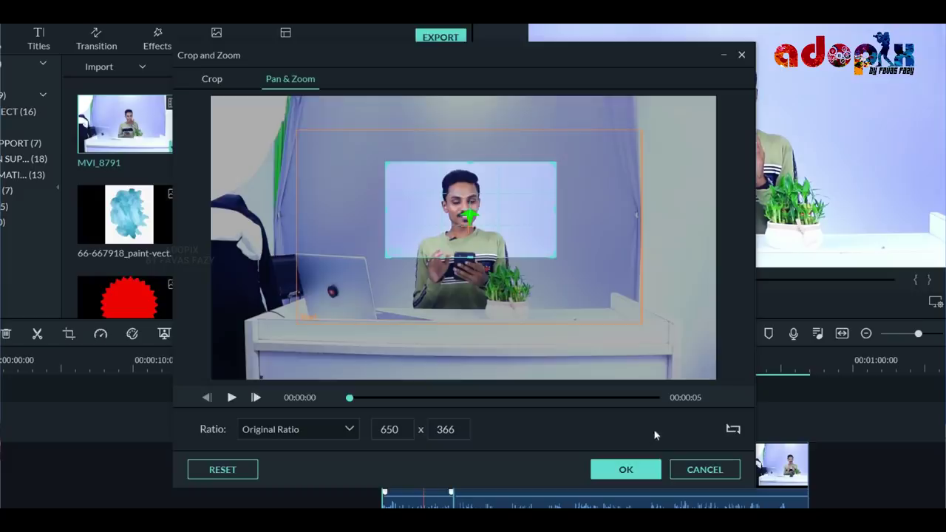
pyautogui.click(650, 470)
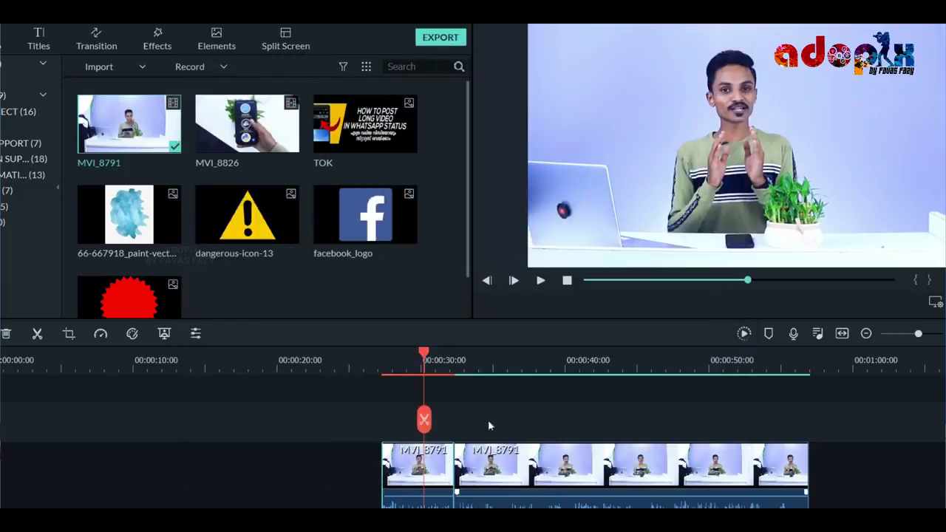
pyautogui.click(370, 349)
pyautogui.press('space')
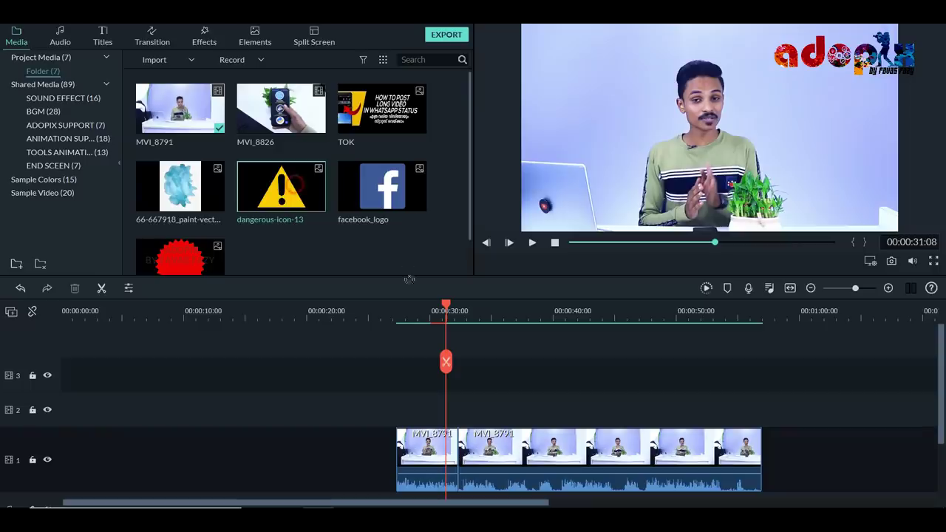
# - Add the dangerous-icon-13 image to video track 2 at about 29 seconds and show that moment in the preview
pyautogui.moveTo(418, 417); pyautogui.dragTo(420, 416)
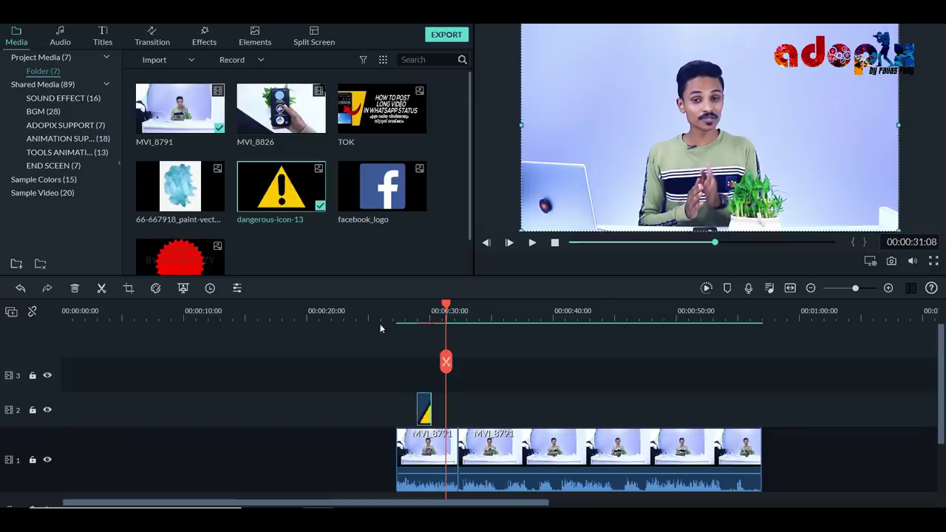
pyautogui.click(419, 311)
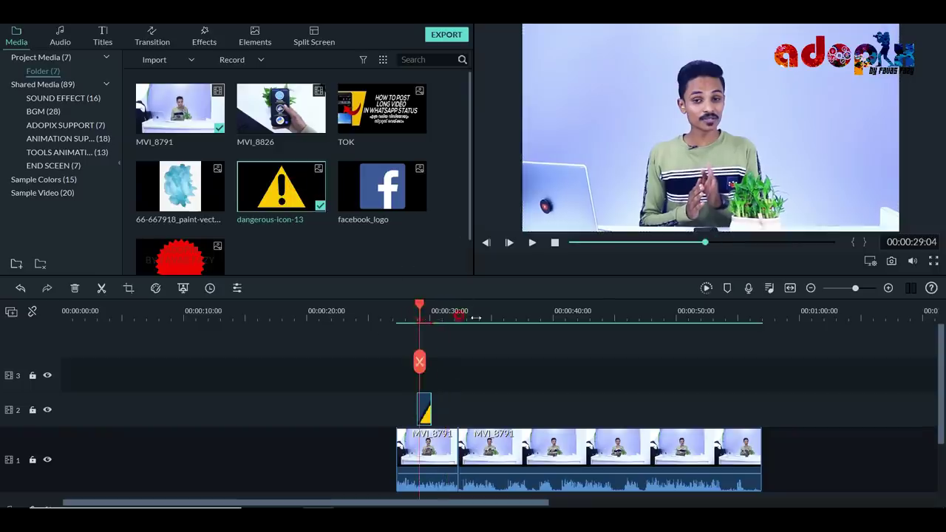
pyautogui.hotkey('ctrl', '=')
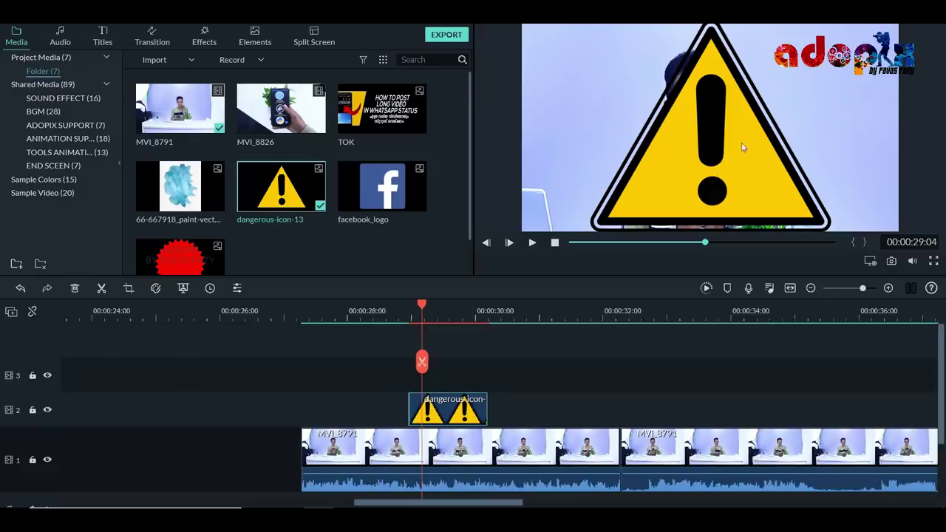
# - Scale the warning icon down to about 49% and place it beside the speaker's head at about X 170, Y 75
pyautogui.click(737, 170)
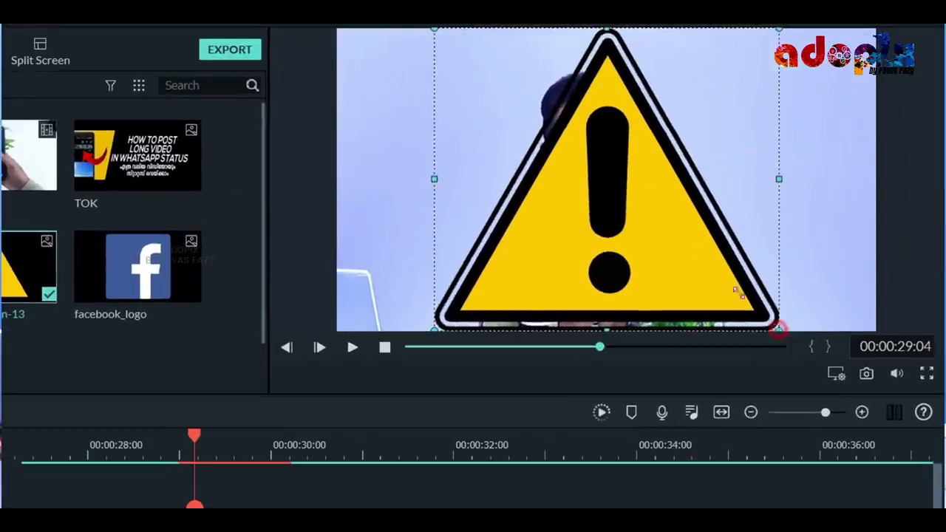
pyautogui.moveTo(829, 230); pyautogui.dragTo(692, 110)
pyautogui.moveTo(505, 90); pyautogui.dragTo(733, 171)
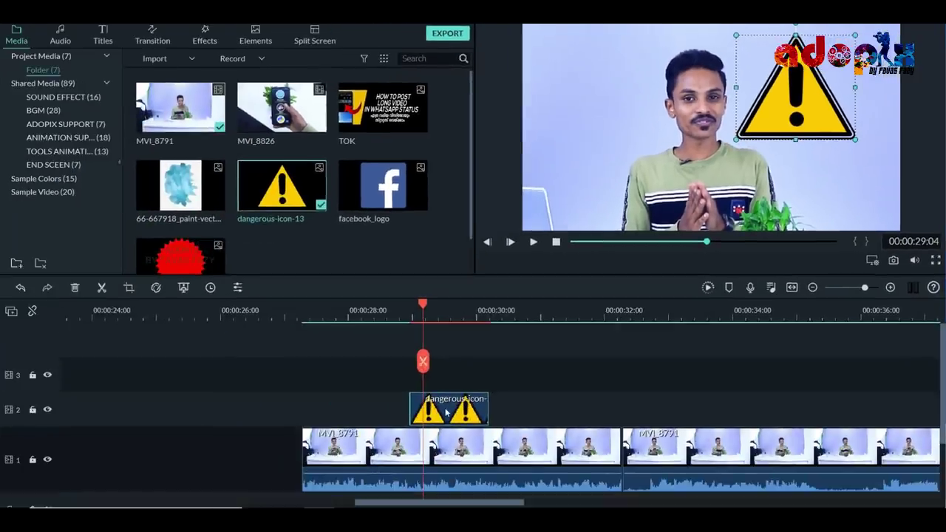
# - Open the warning icon's transform settings and set its rotation to 88.14 and its scale to 38.62%
pyautogui.doubleClick(446, 411)
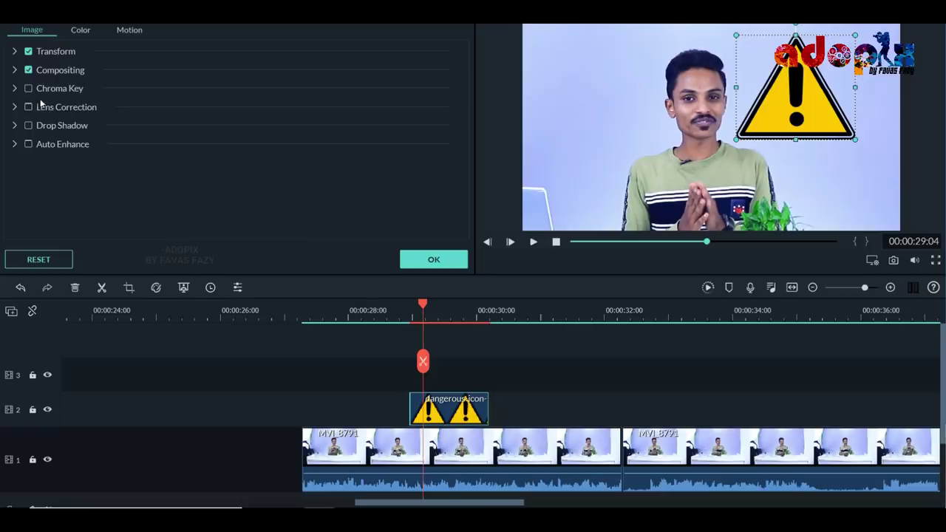
pyautogui.click(15, 52)
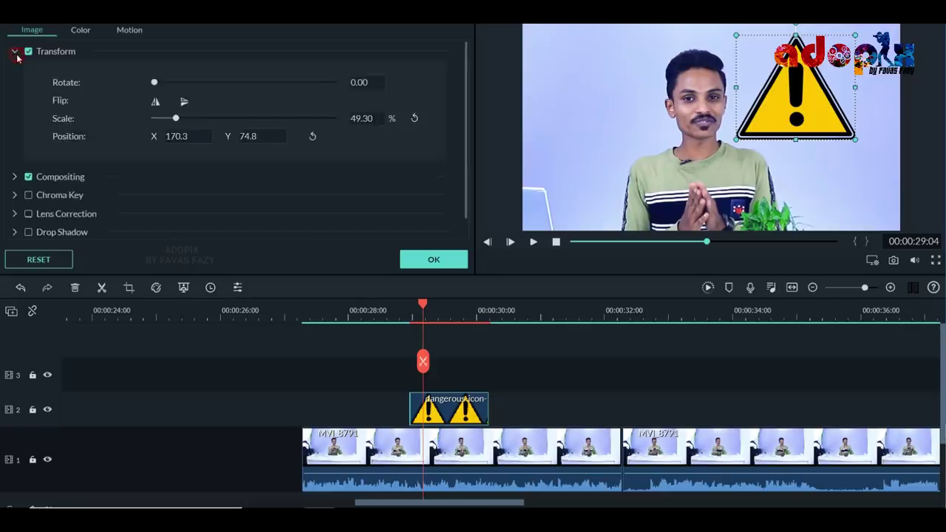
pyautogui.click(14, 53)
pyautogui.click(15, 53)
pyautogui.moveTo(176, 119); pyautogui.dragTo(198, 86)
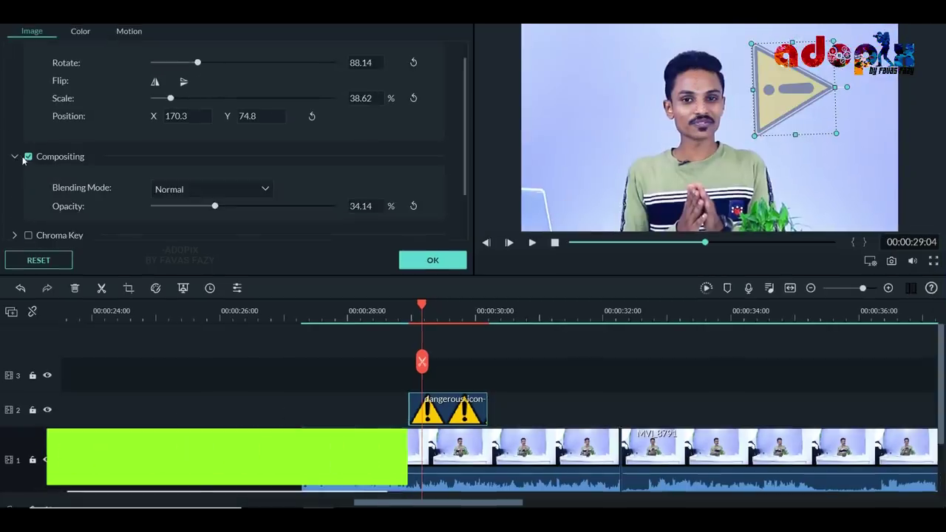
# - Set the warning icon's compositing opacity to 100%
pyautogui.click(14, 157)
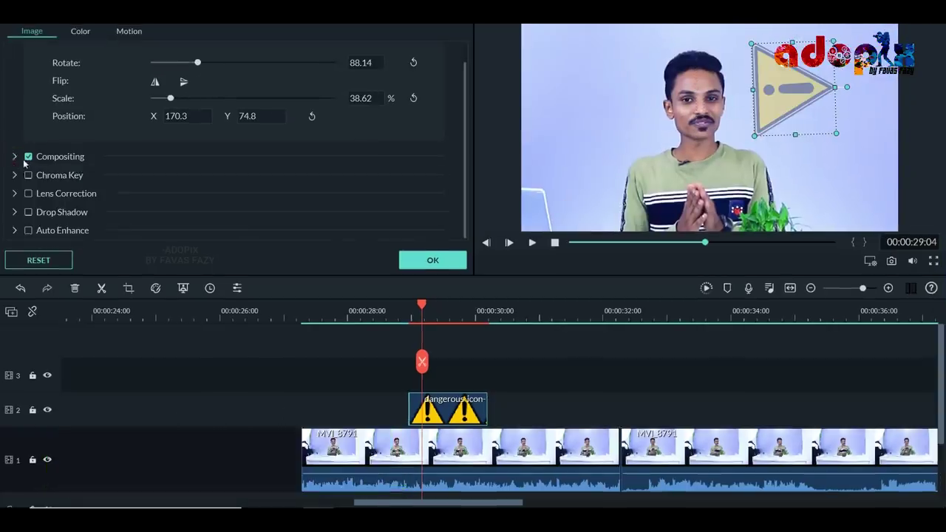
pyautogui.click(15, 156)
pyautogui.moveTo(232, 208); pyautogui.dragTo(396, 221)
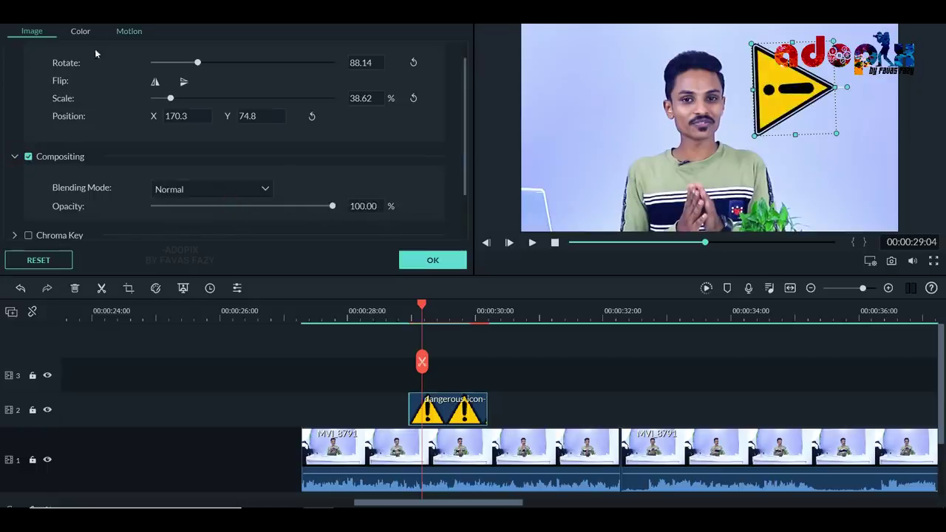
# - Set the warning icon's colour enhancement threshold to 78.29 and value to 9
pyautogui.click(81, 33)
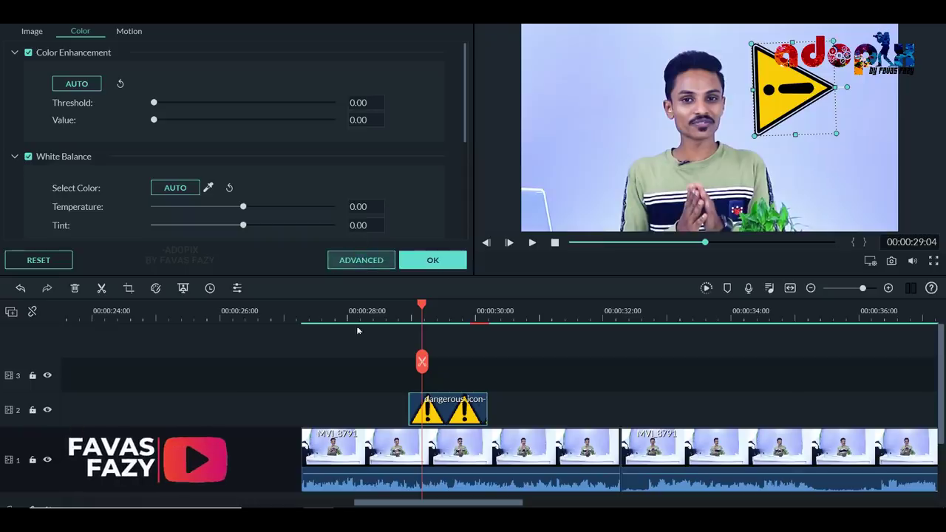
pyautogui.click(361, 260)
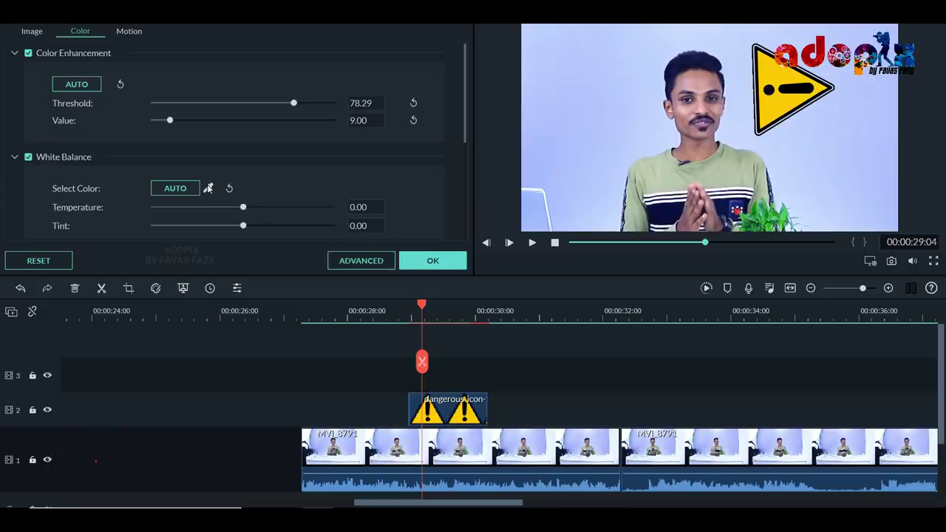
# - Try the Boom! and Clockwise rotate to zoom motions on the warning icon, and apply Counter clockwise rotate
pyautogui.click(132, 33)
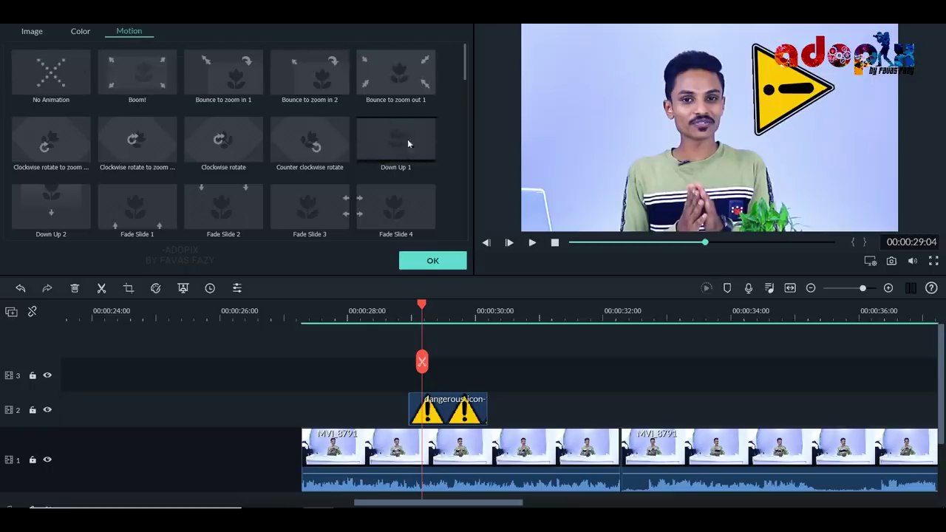
pyautogui.doubleClick(144, 73)
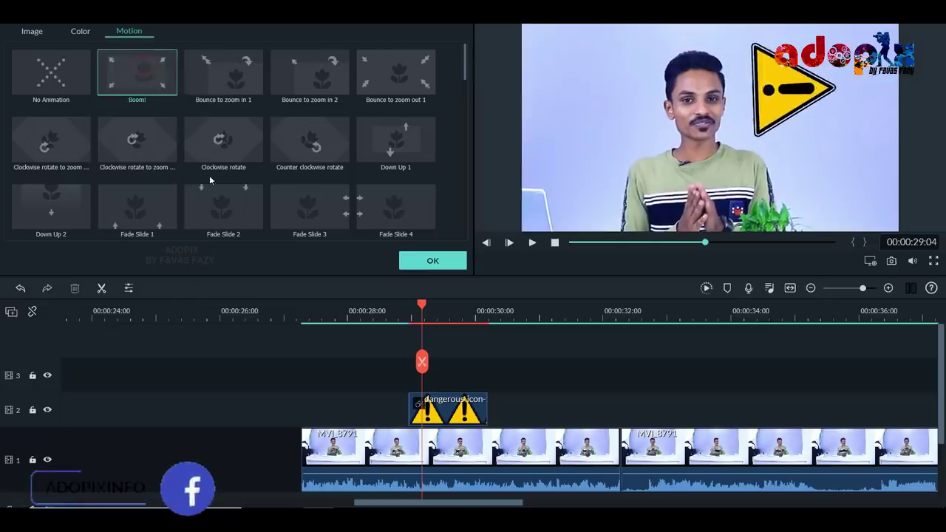
pyautogui.click(173, 158)
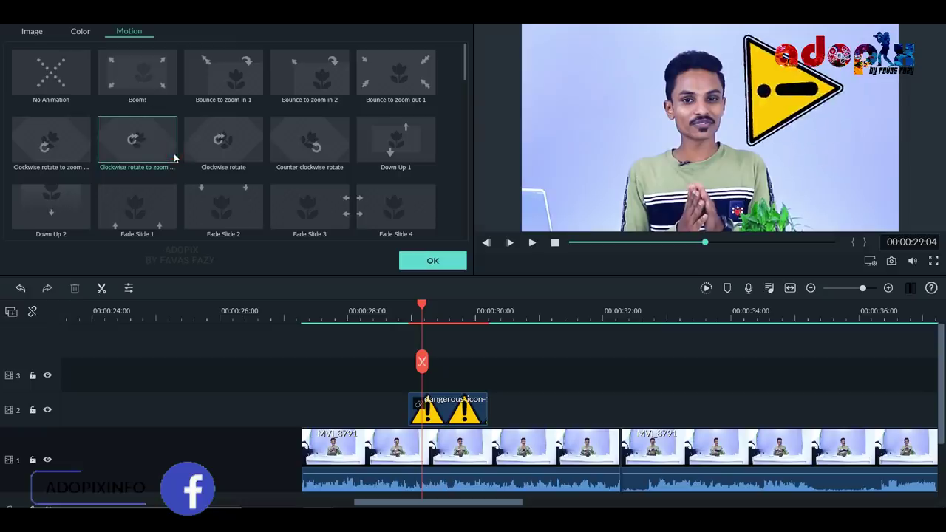
pyautogui.click(284, 144)
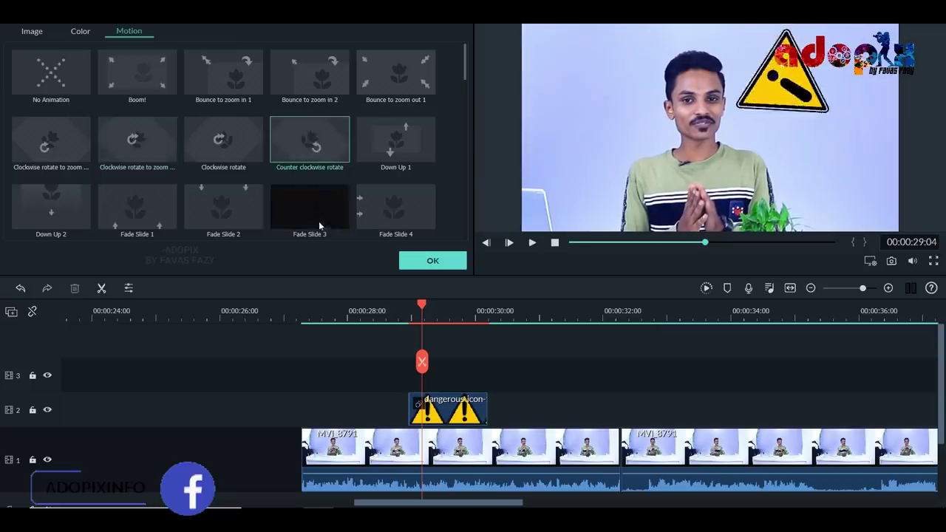
pyautogui.click(432, 260)
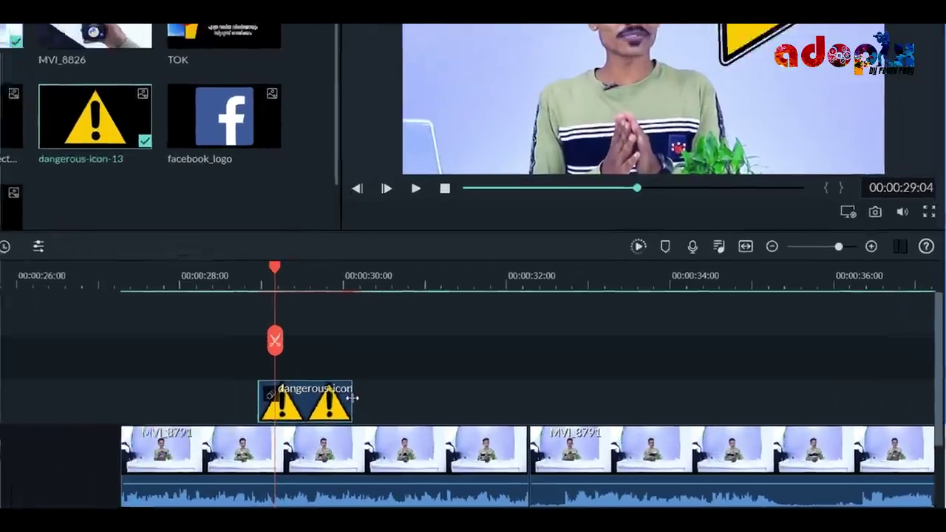
# - Lengthen the warning icon clip to about 6 seconds and align its start with the first MVI_8791 clip
pyautogui.moveTo(482, 412)
pyautogui.mouseDown()
pyautogui.moveTo(519, 411)
pyautogui.moveTo(482, 410)
pyautogui.mouseUp()
pyautogui.moveTo(298, 401); pyautogui.dragTo(711, 426)
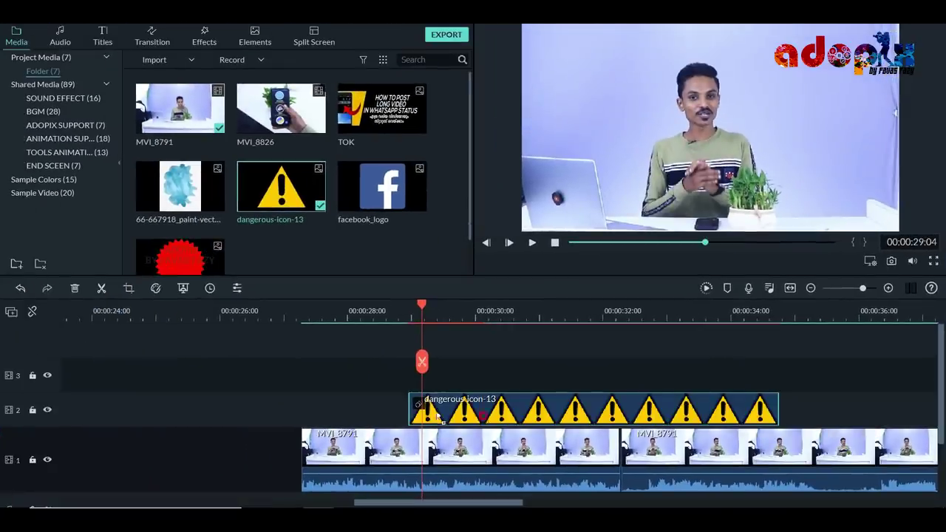
pyautogui.moveTo(437, 417); pyautogui.dragTo(354, 409)
# - Play the timeline from the first clip's start to preview the warning icon's motion
pyautogui.click(295, 319)
pyautogui.press('space')
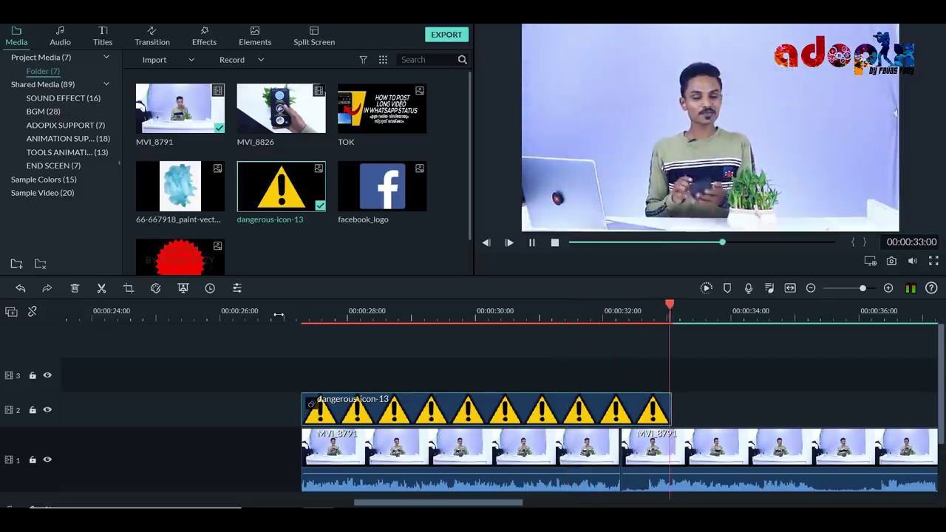
pyautogui.press('space')
# - Examine the clips and the added background music at closer and wider timeline scales around 00:00:21
pyautogui.scroll(-2, 182, 403)
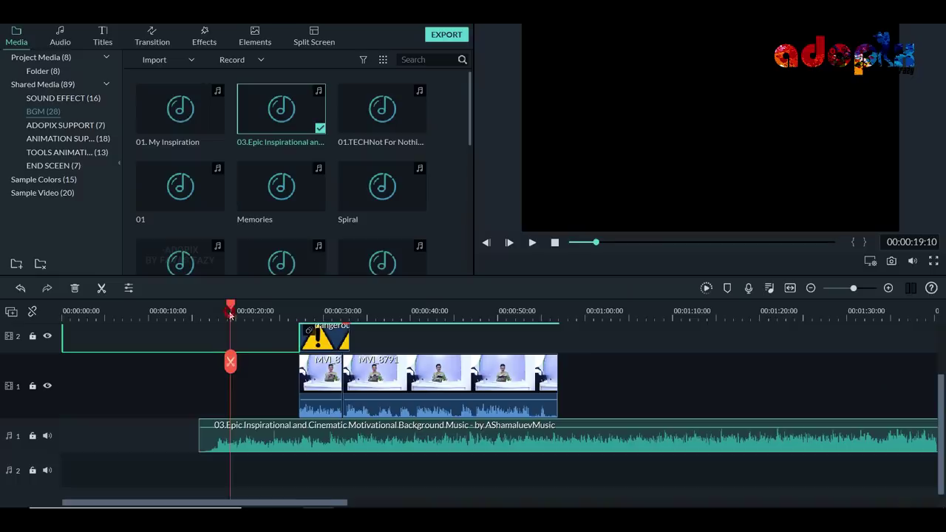
pyautogui.moveTo(230, 311); pyautogui.dragTo(251, 318)
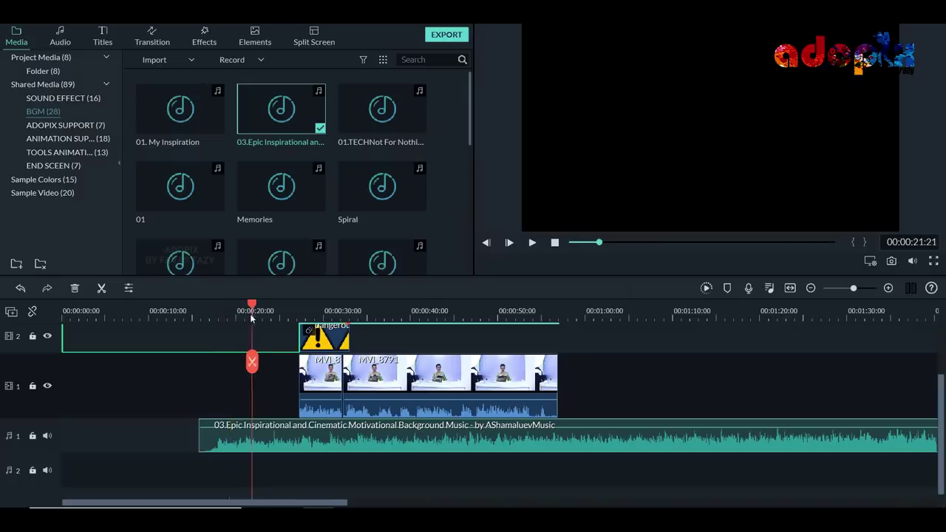
pyautogui.scroll(5, 285, 314)
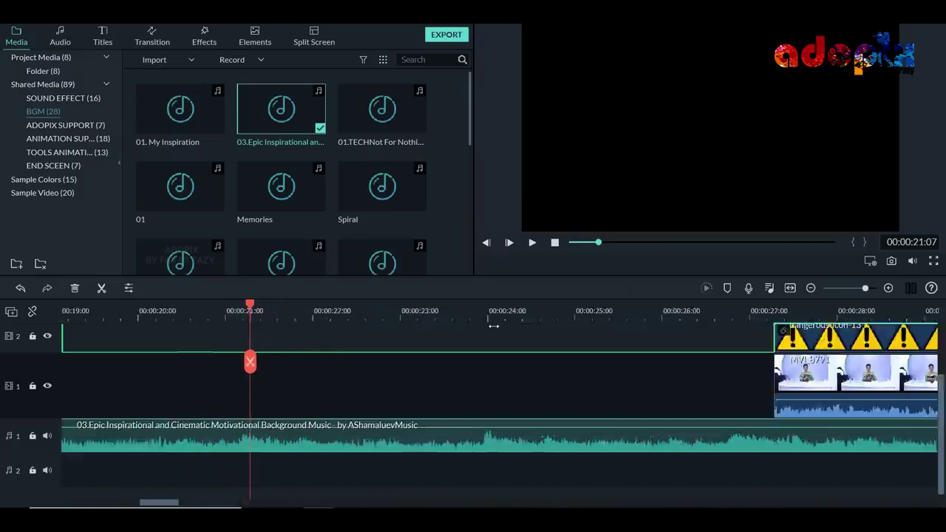
pyautogui.scroll(-5, 351, 328)
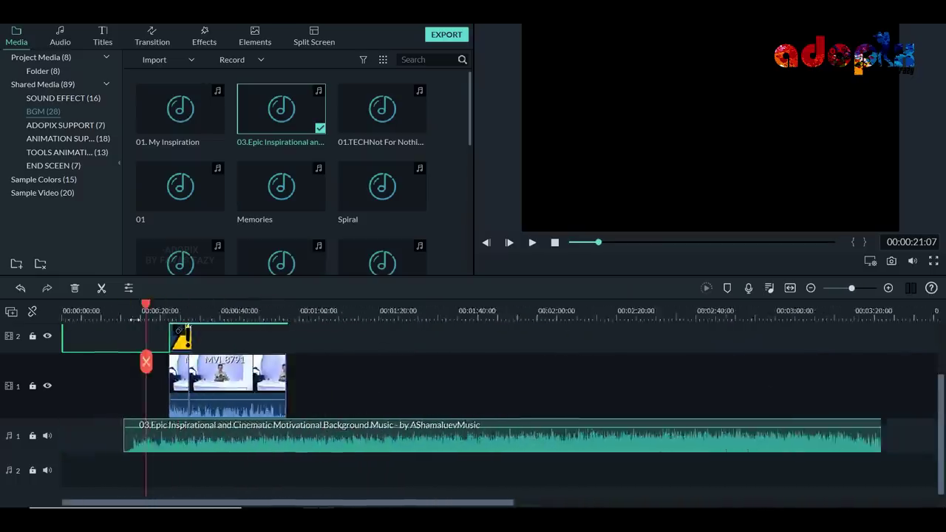
pyautogui.scroll(3, 181, 326)
pyautogui.scroll(-3, 192, 332)
pyautogui.scroll(2, 199, 337)
pyautogui.scroll(2, 200, 337)
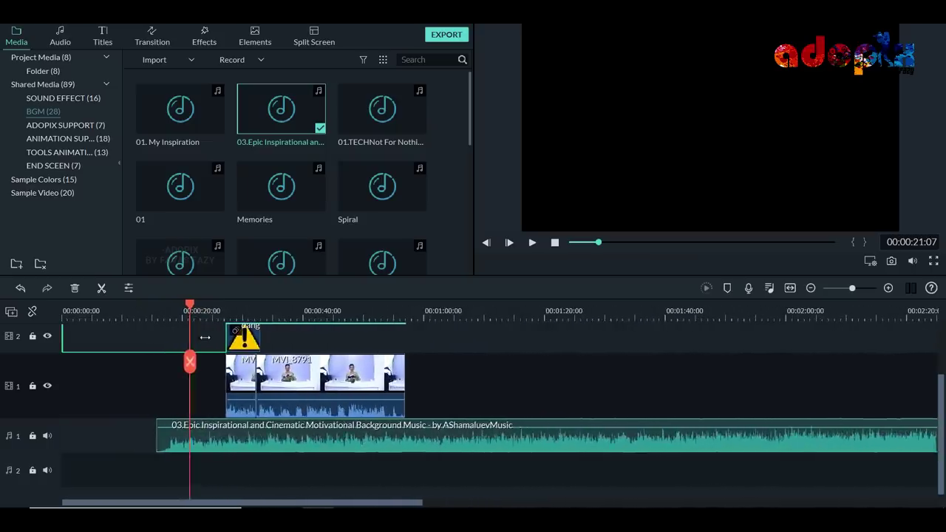
# - Move the clips to the start of the timeline and split the long MVI_8791 clip at 00:00:13:02
pyautogui.moveTo(445, 401); pyautogui.dragTo(222, 327)
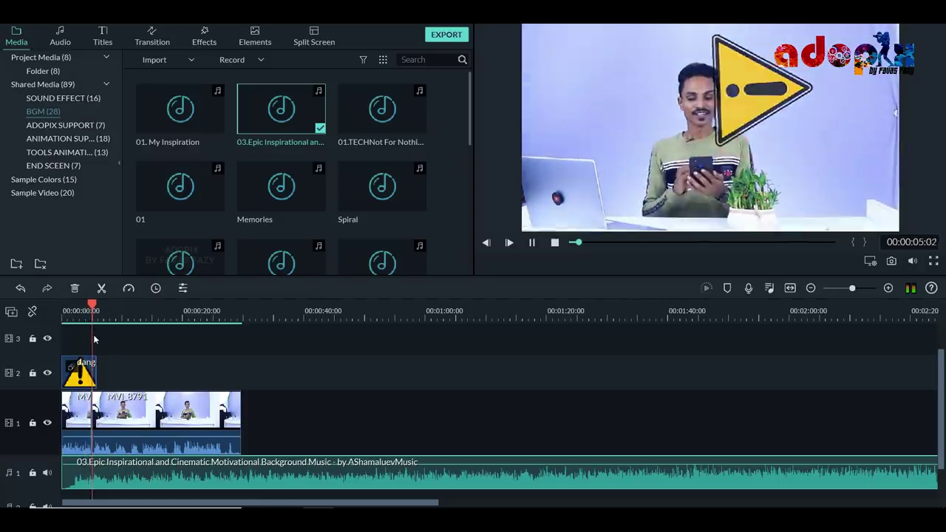
pyautogui.click(141, 316)
pyautogui.click(174, 423)
pyautogui.click(141, 362)
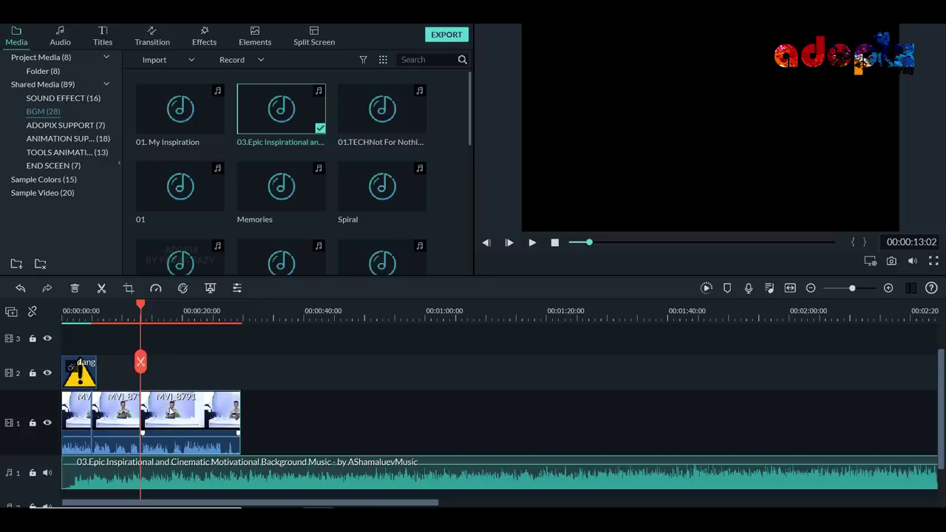
# - Cut out the MVI_8791 section between 00:00:13:02 and 00:00:18:01 and close the resulting gap
pyautogui.click(170, 413)
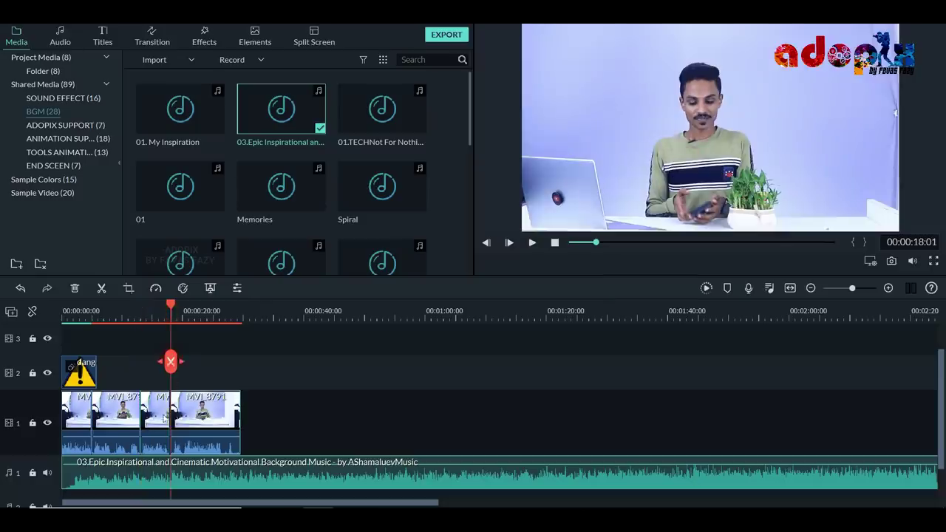
pyautogui.click(156, 427)
pyautogui.press('Delete')
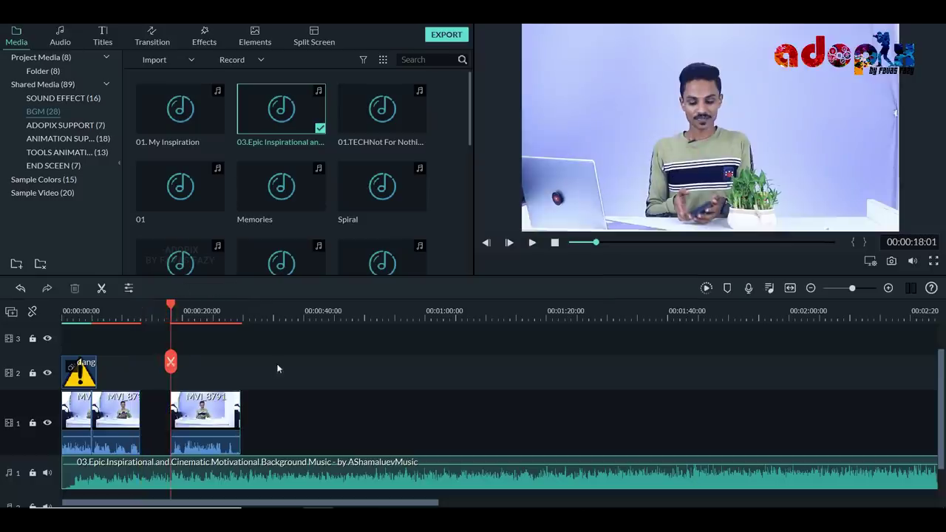
pyautogui.moveTo(210, 418); pyautogui.dragTo(179, 418)
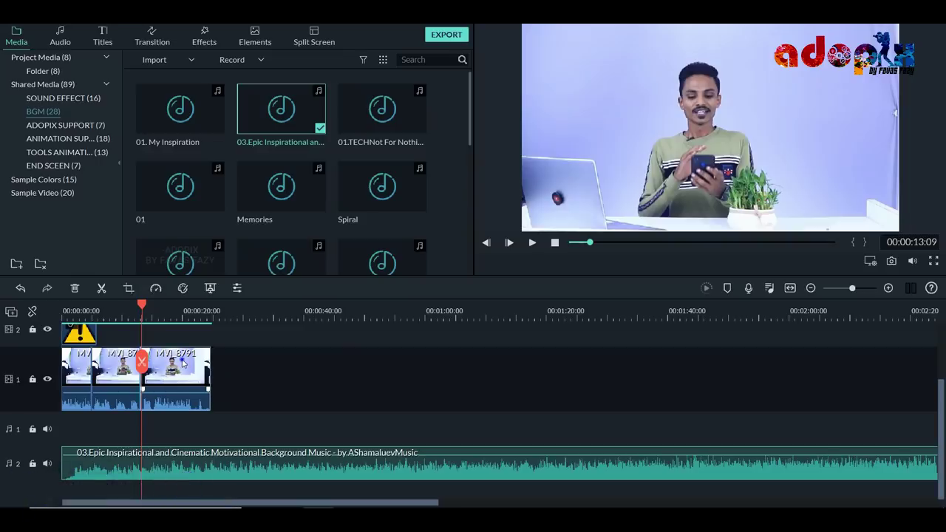
# - Detach the audio from the last MVI_8791 clip and open the detached audio's settings
pyautogui.rightClick(183, 362)
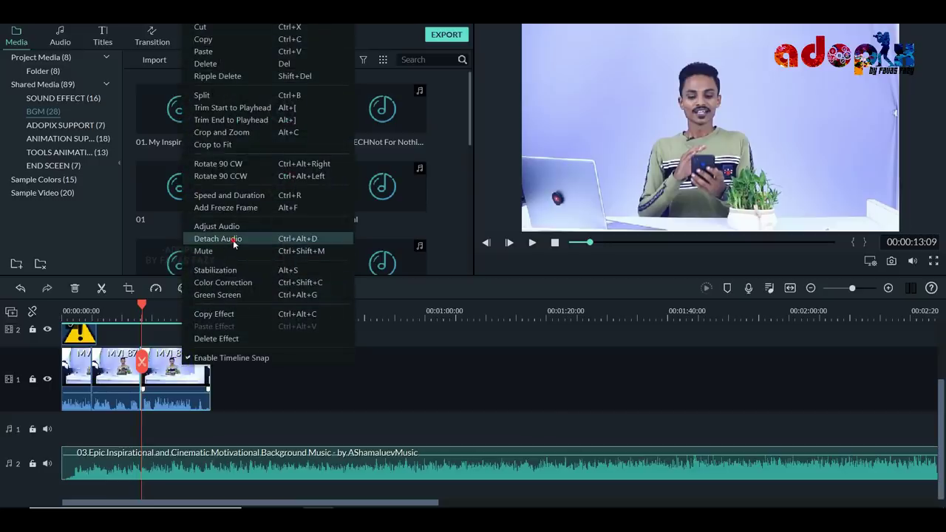
pyautogui.click(218, 239)
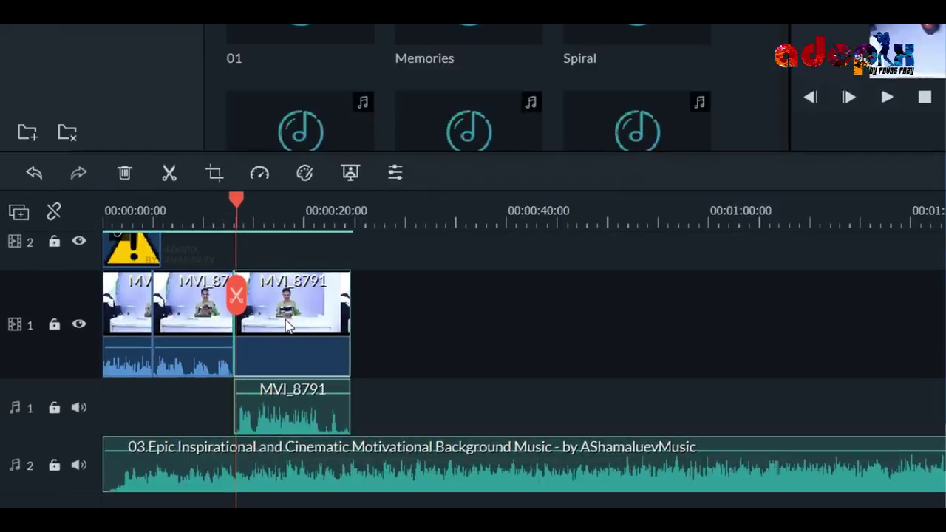
pyautogui.moveTo(313, 390); pyautogui.dragTo(299, 409)
pyautogui.doubleClick(299, 409)
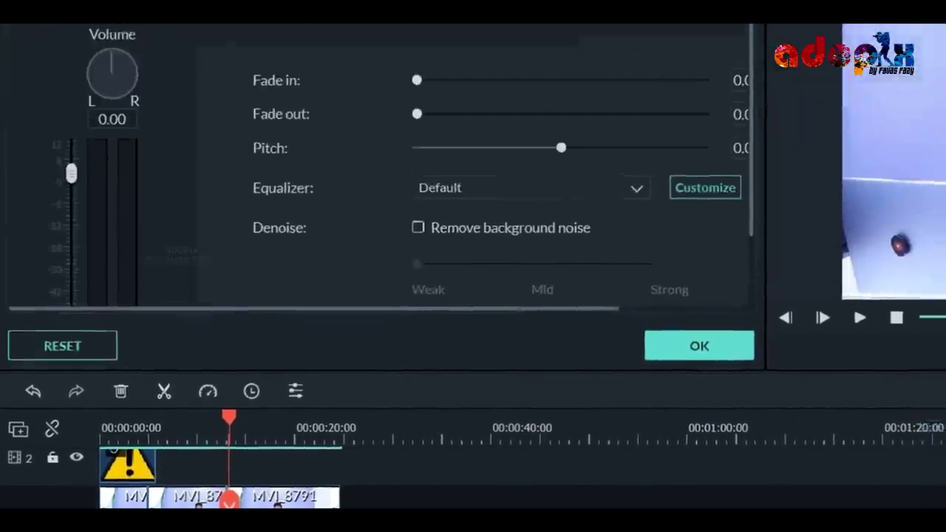
# - Turn on background noise removal for the detached MVI_8791 audio and try different equalizer presets
pyautogui.scroll(-3, 179, 276)
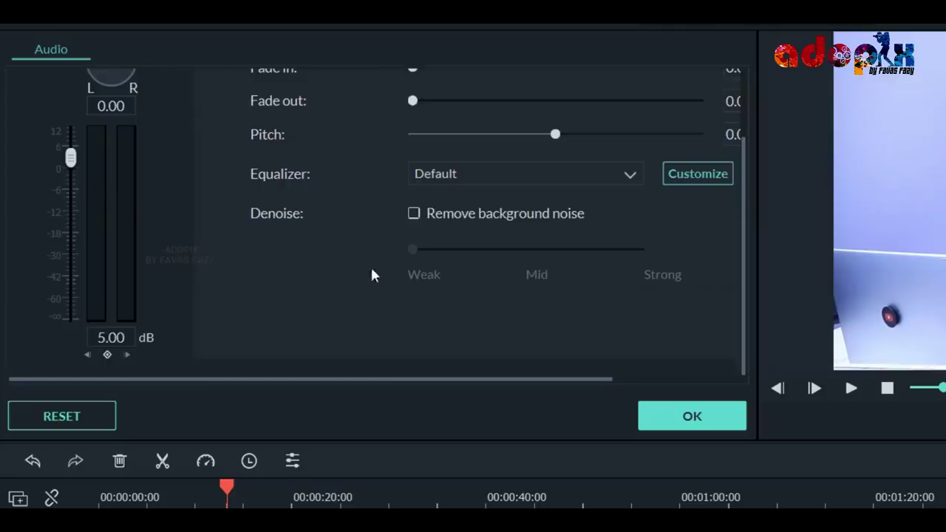
pyautogui.scroll(3, 372, 270)
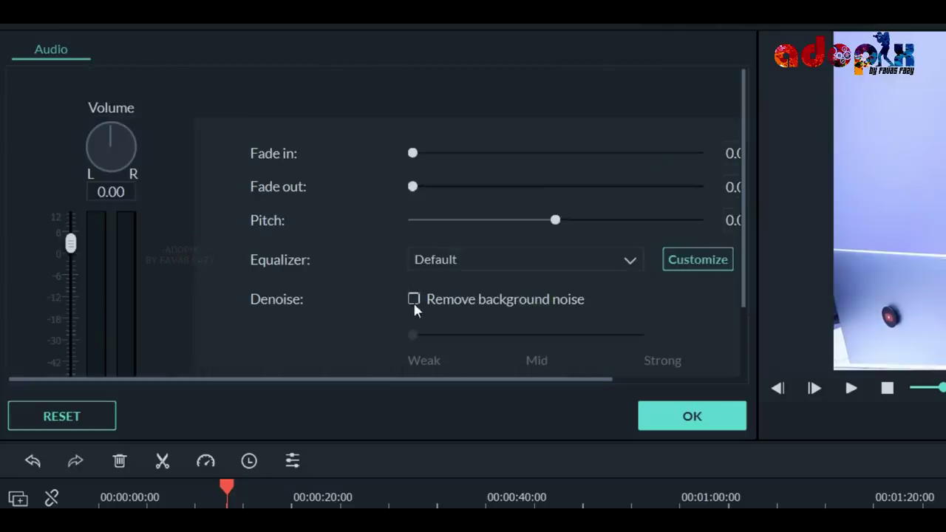
pyautogui.click(413, 299)
pyautogui.click(497, 257)
pyautogui.click(439, 322)
pyautogui.click(477, 270)
pyautogui.click(462, 399)
pyautogui.click(458, 266)
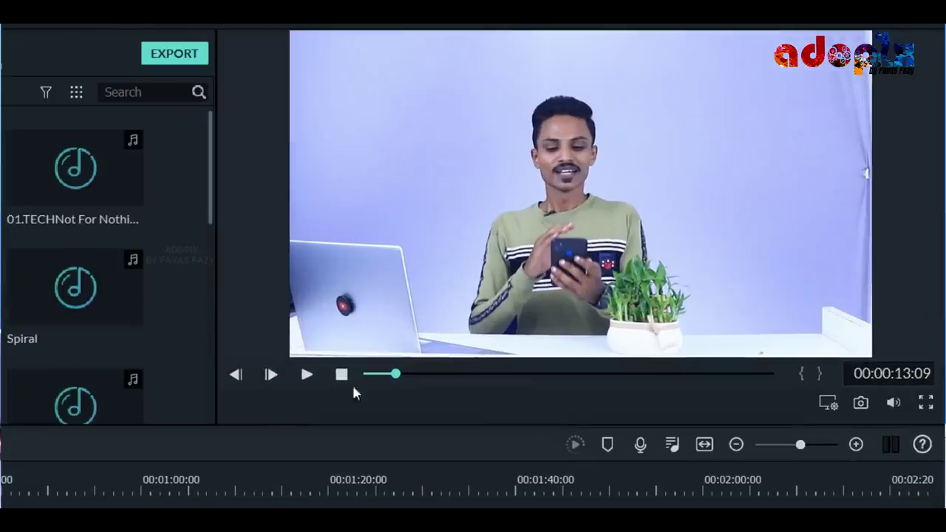
# - Scrub the preview to 00:00:04:01 and 00:00:10:11 and examine the preview display options, including playback quality
pyautogui.moveTo(578, 379); pyautogui.dragTo(394, 378)
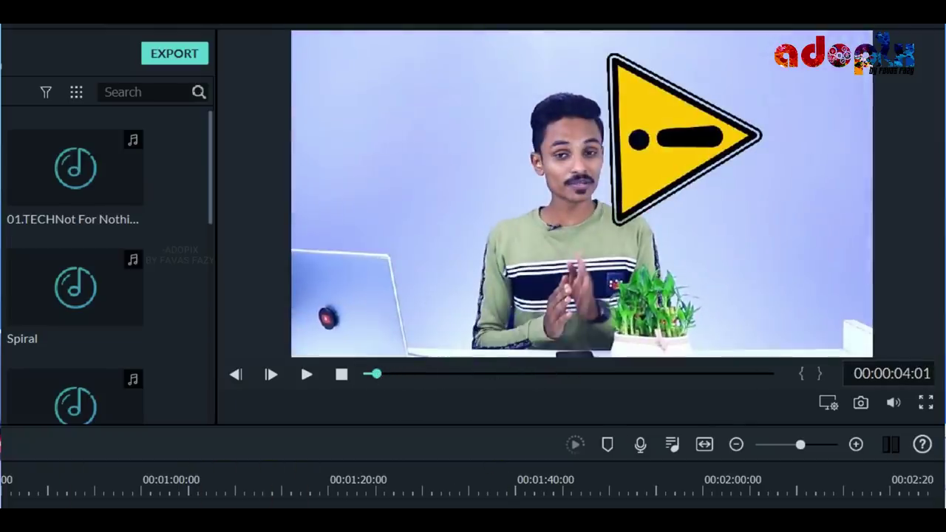
pyautogui.click(828, 404)
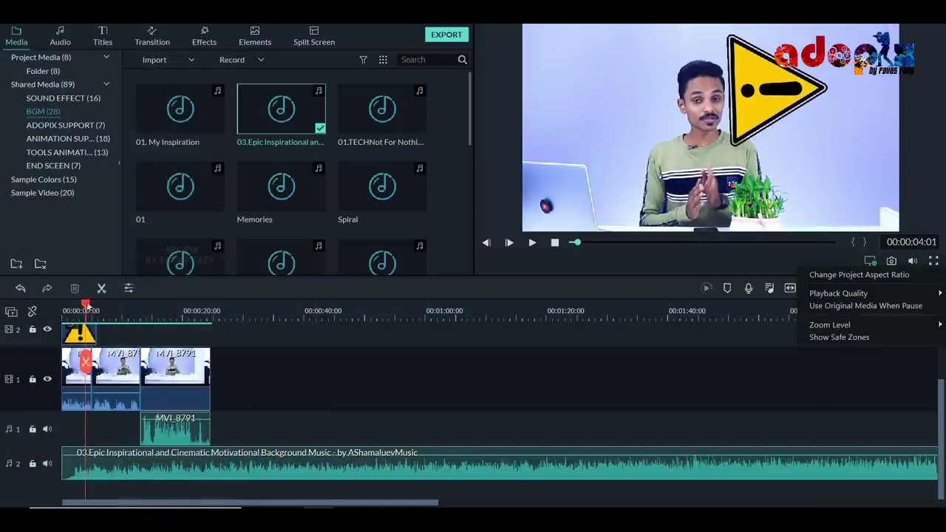
pyautogui.moveTo(87, 305); pyautogui.dragTo(124, 306)
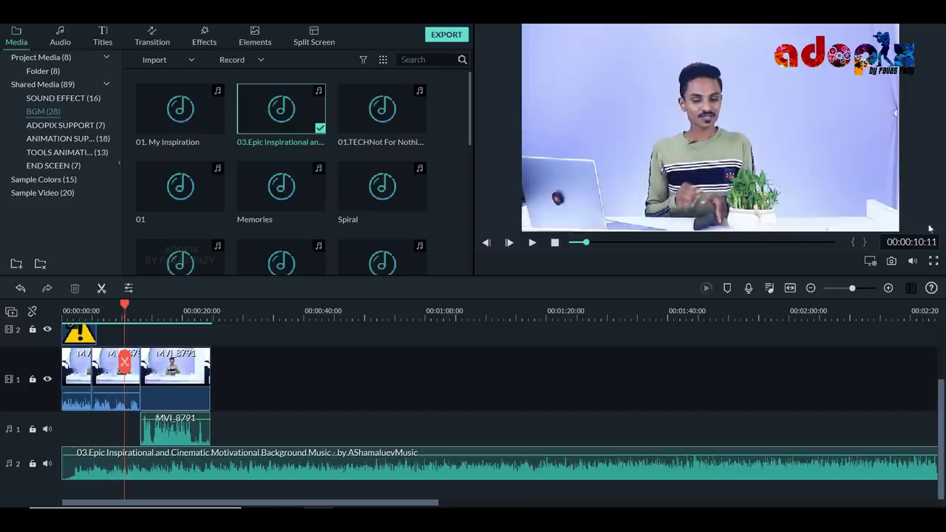
pyautogui.click(871, 262)
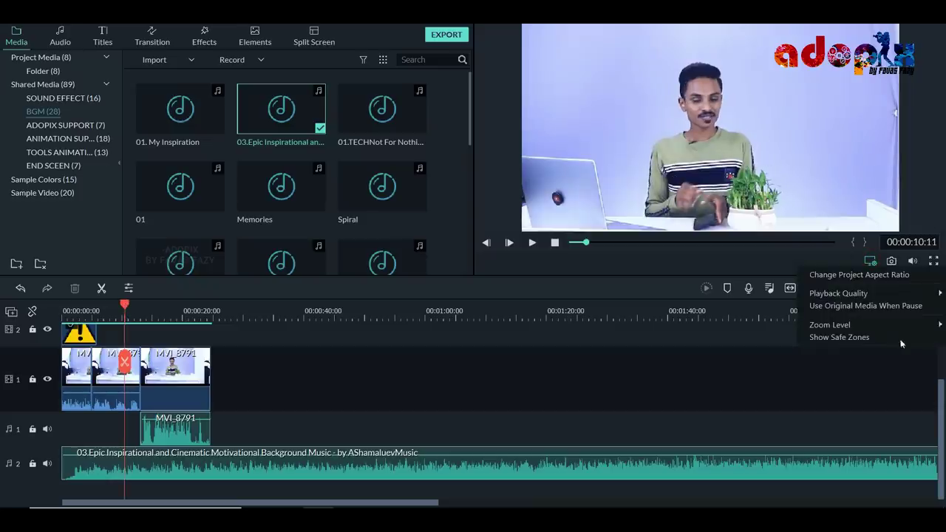
pyautogui.moveTo(918, 296)
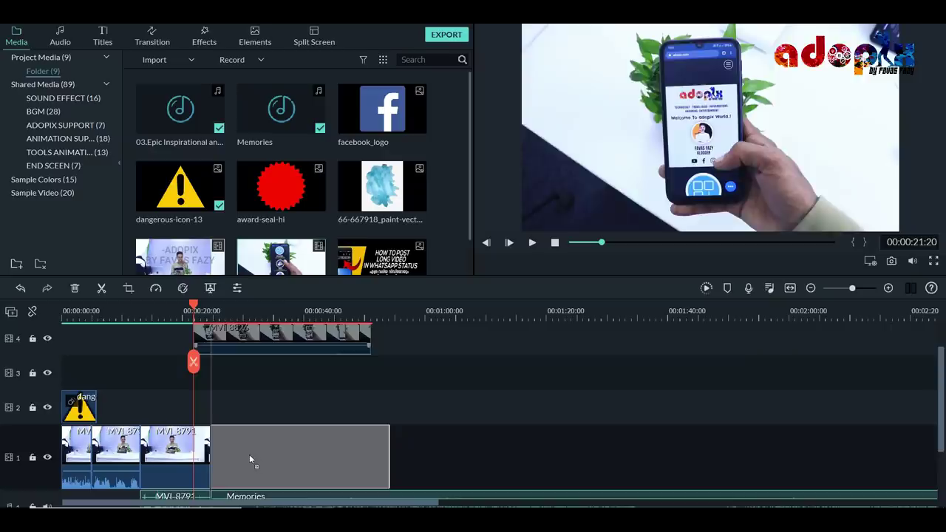
# - Place MVI_8826 on video track 1 directly after the last MVI_8791 clip and render the timeline preview
pyautogui.moveTo(249, 454); pyautogui.dragTo(318, 409)
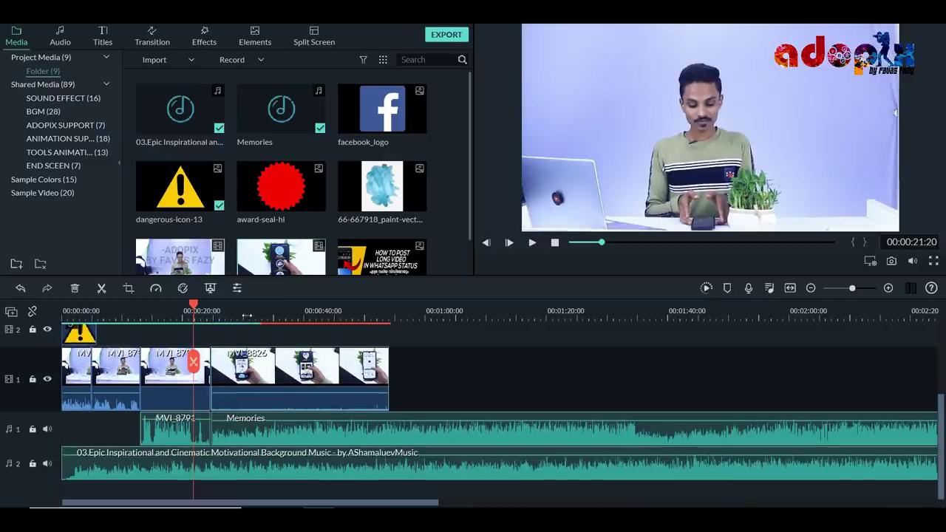
pyautogui.click(319, 316)
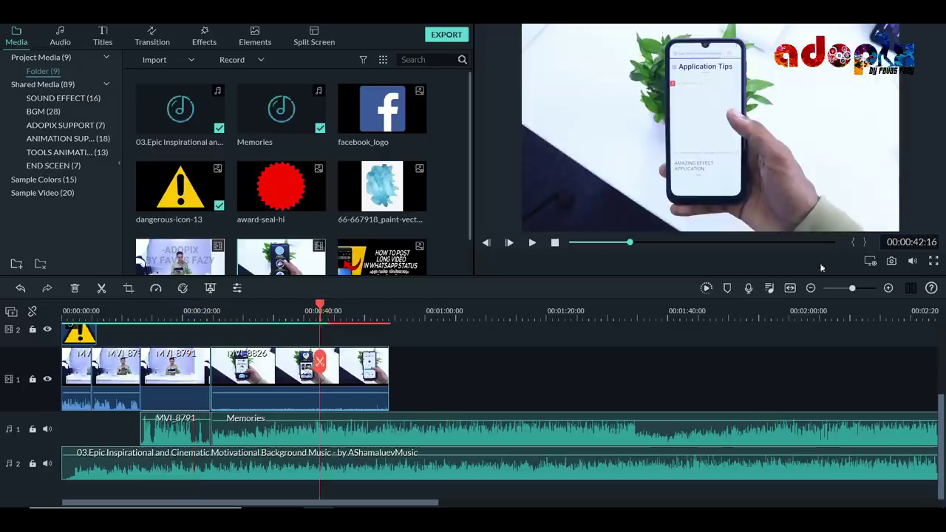
pyautogui.click(708, 288)
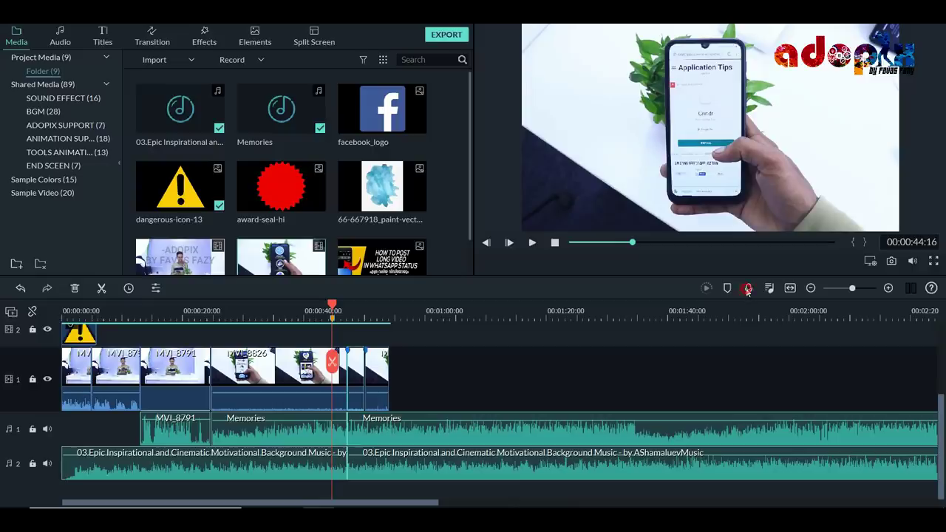
# - Open the audio recording dialog for a voiceover
pyautogui.hotkey('alt', 'r')
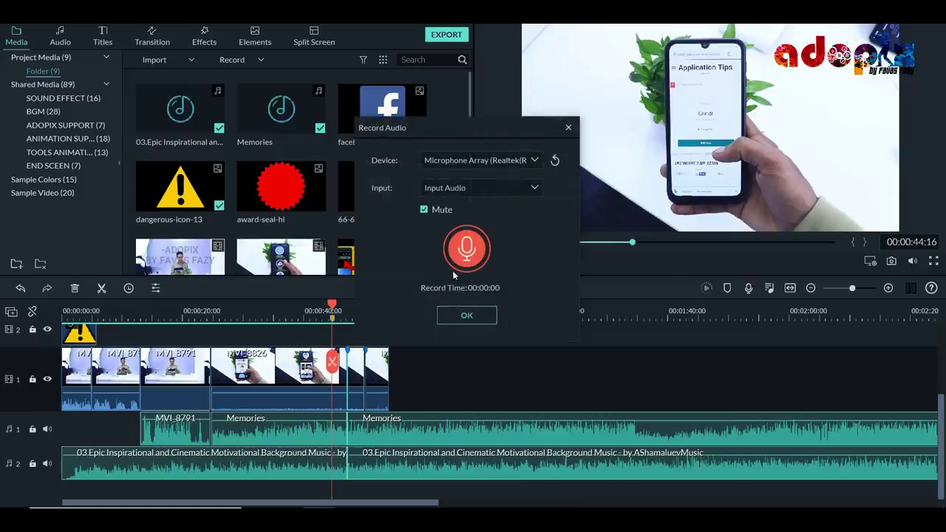